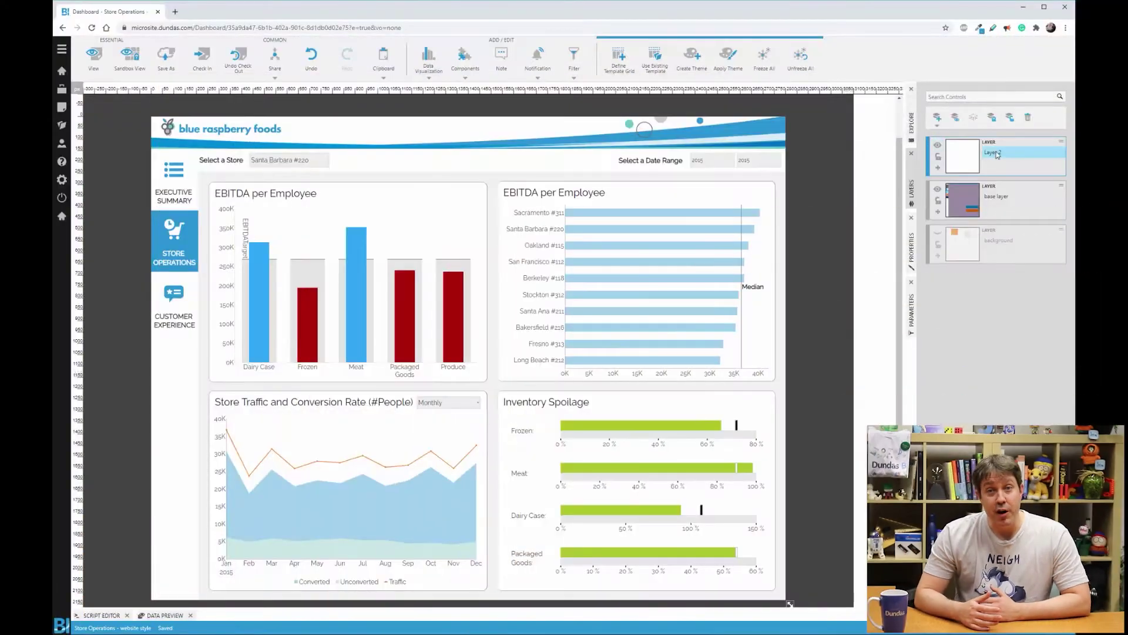
Rename the layer to 'help layer' and draw a rectangle across the dashboard
{"action": "type", "text": "help l"}
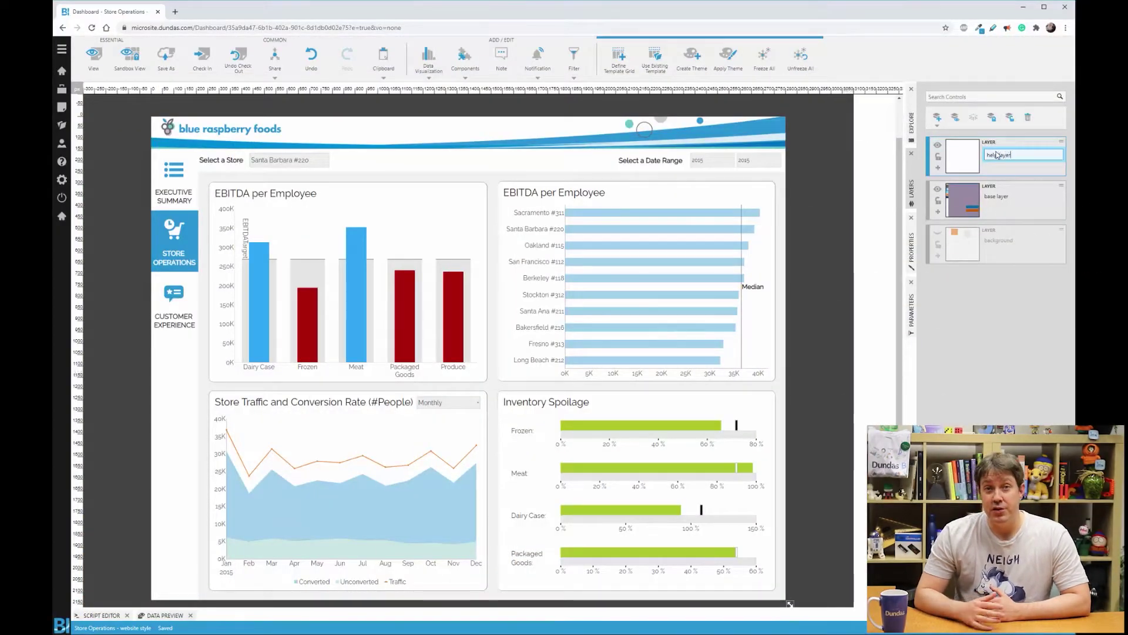
{"action": "key", "text": "Return"}
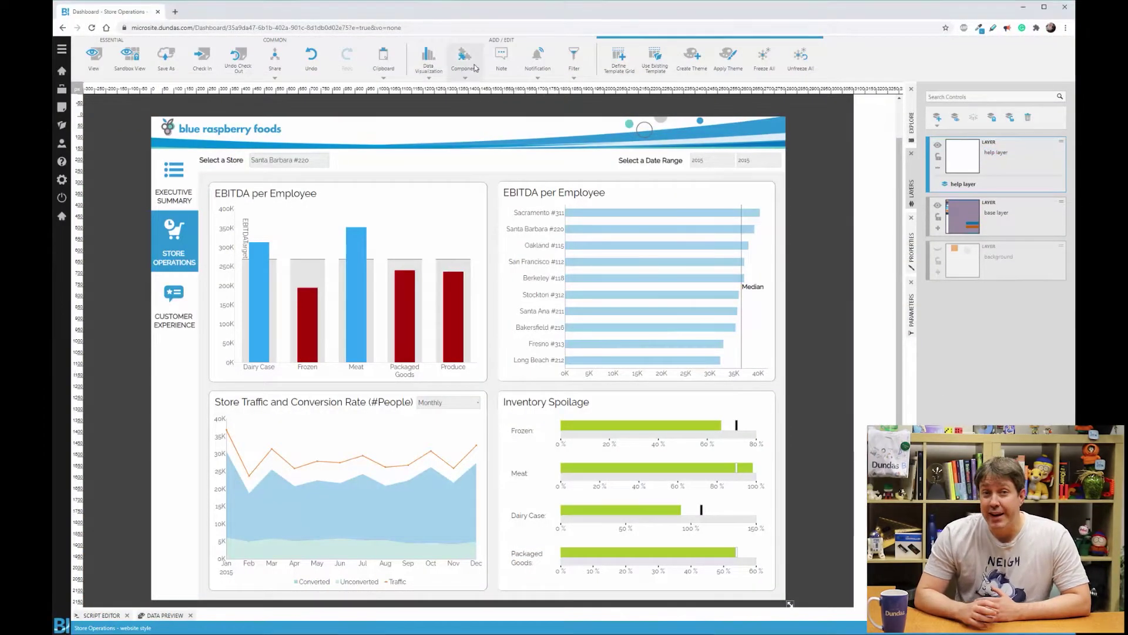
{"action": "left_click", "coordinate": [475, 68]}
{"action": "left_click", "coordinate": [599, 109]}
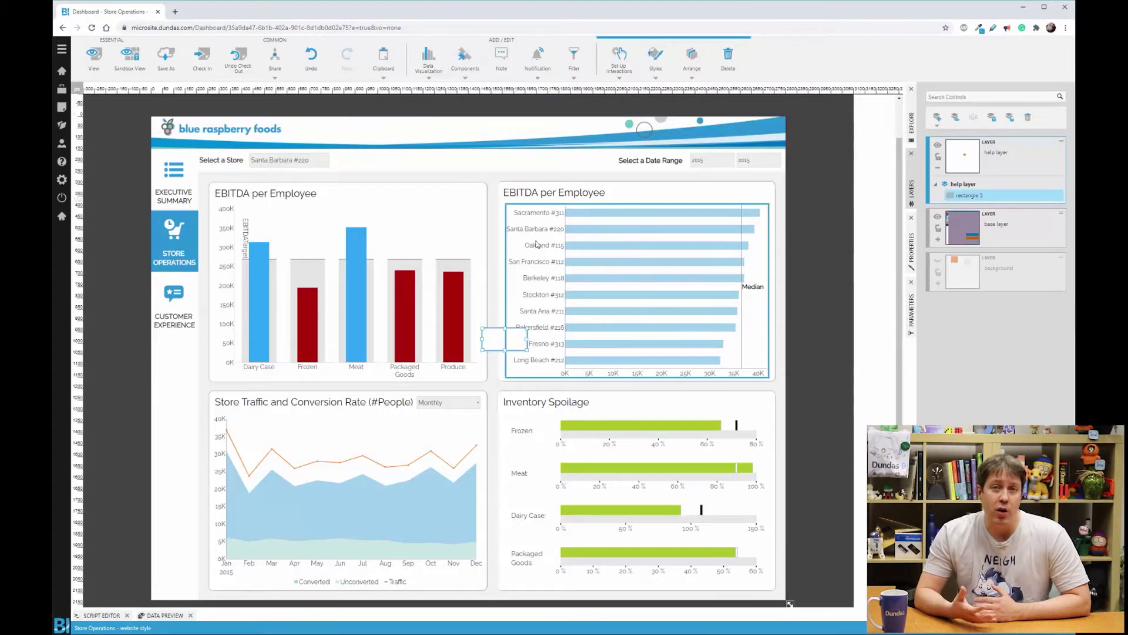
{"action": "left_click_drag", "start_coordinate": [508, 340], "coordinate": [782, 598]}
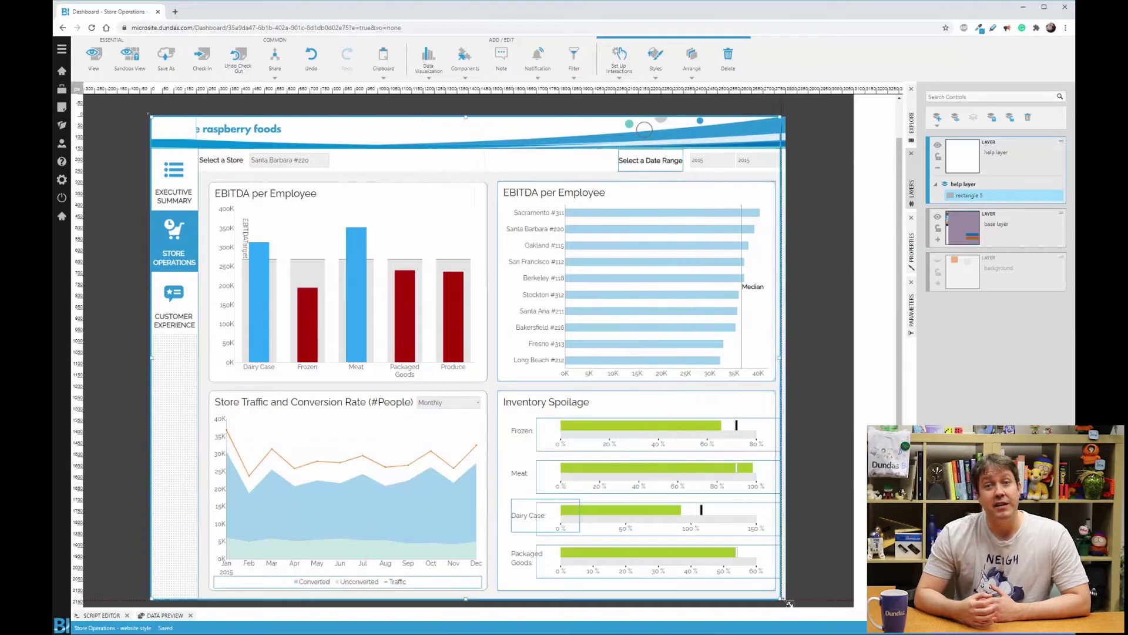
Give the rectangle a black fill with lowered opacity so it is translucent
{"action": "left_click", "coordinate": [907, 253]}
{"action": "left_click", "coordinate": [979, 114]}
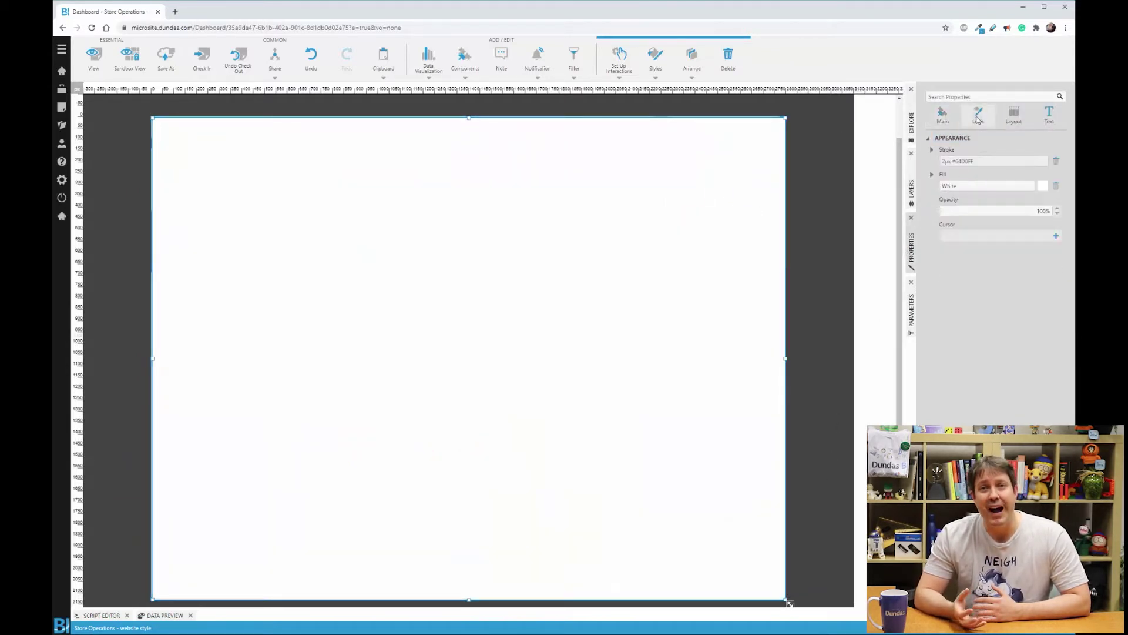
{"action": "left_click", "coordinate": [1007, 187]}
{"action": "type", "text": "black"}
{"action": "key", "text": "Return"}
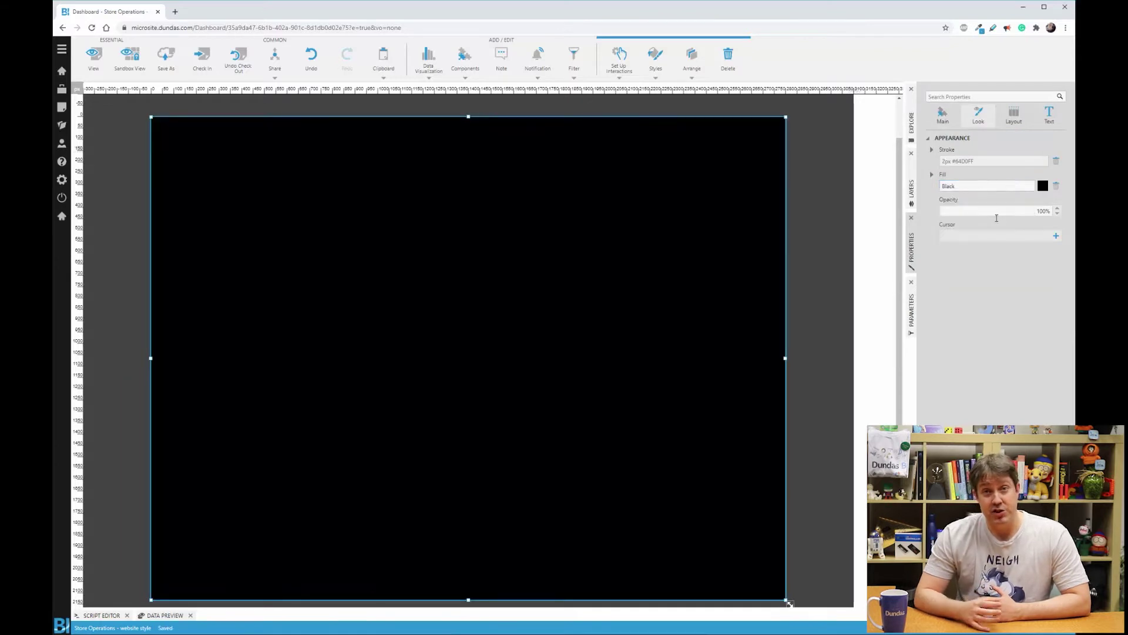
{"action": "left_click", "coordinate": [996, 211]}
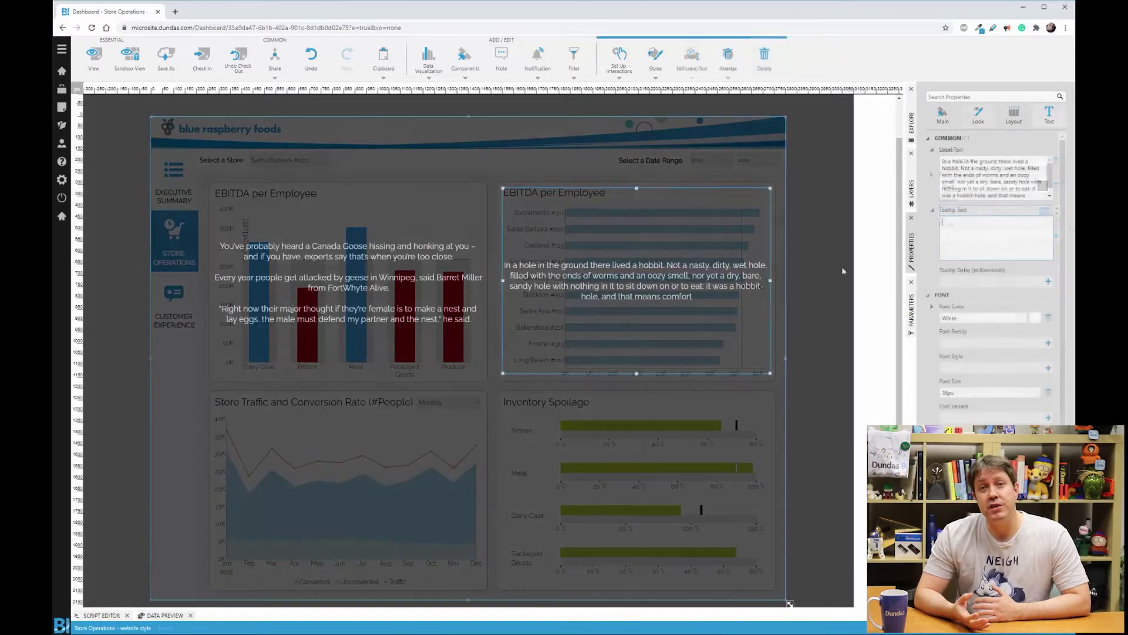
Deselect the overlay and hide the help layer in the layers list
{"action": "left_click", "coordinate": [842, 268]}
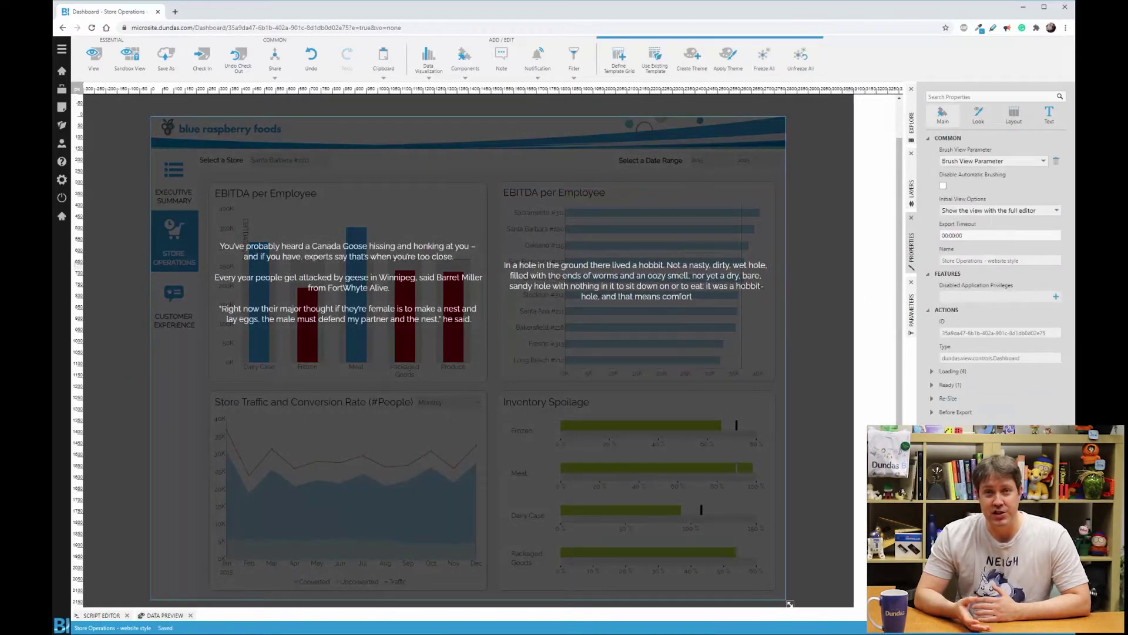
{"action": "scroll", "coordinate": [842, 268], "scroll_direction": "down", "scroll_amount": 1}
{"action": "left_click", "coordinate": [911, 191]}
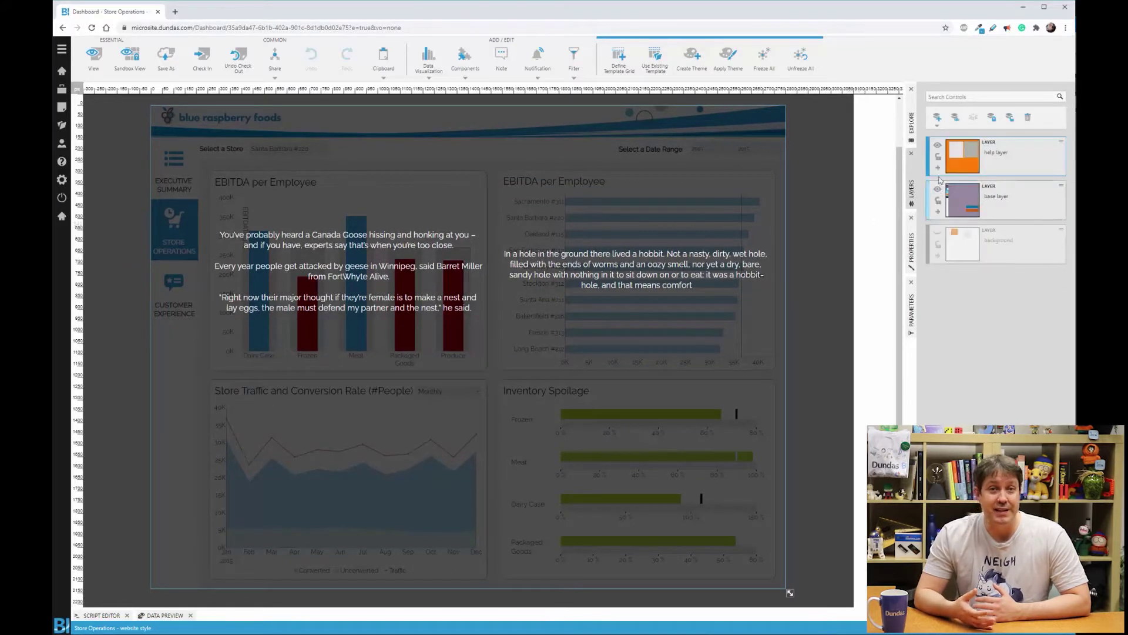
{"action": "left_click", "coordinate": [938, 145]}
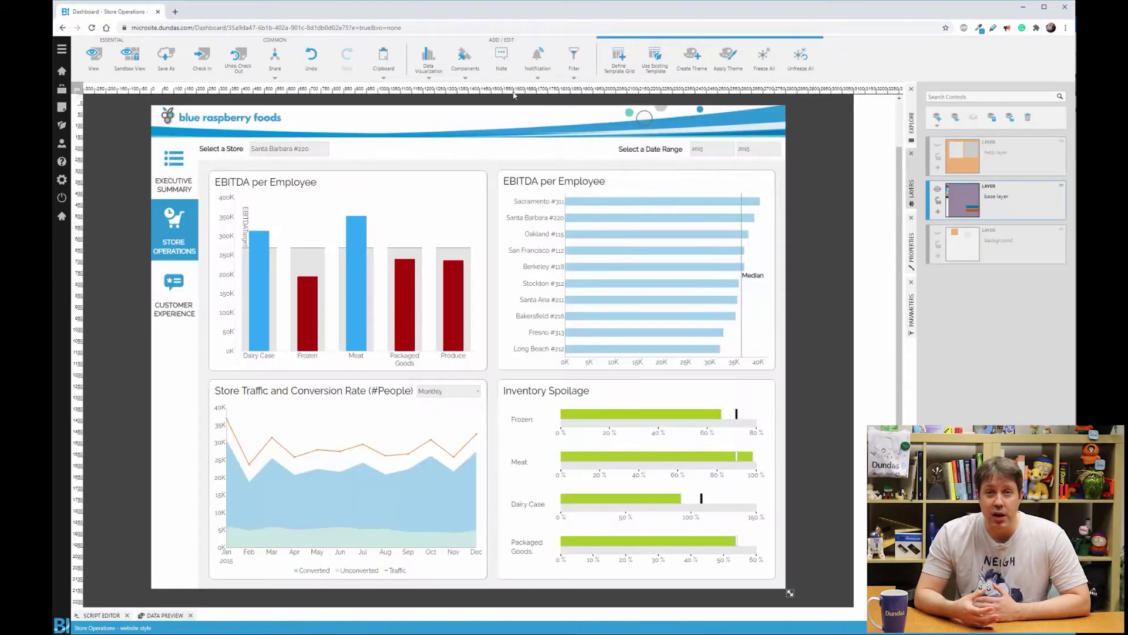
Add a button at the banner's top-right labelled '?'
{"action": "left_click", "coordinate": [464, 59]}
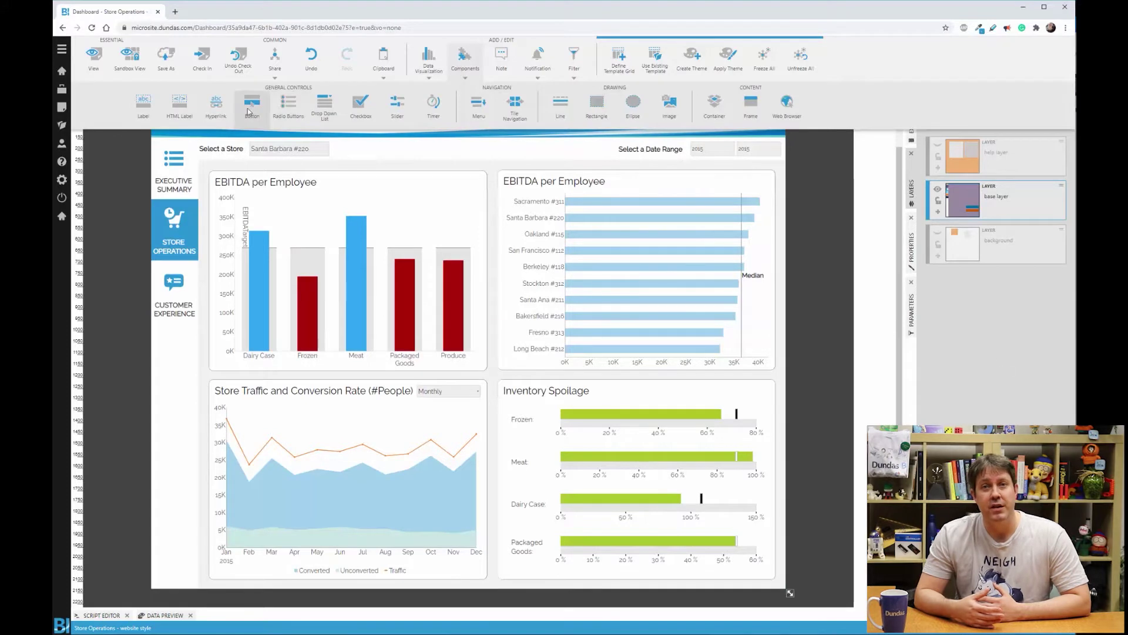
{"action": "left_click", "coordinate": [248, 112]}
{"action": "left_click_drag", "start_coordinate": [511, 327], "coordinate": [759, 127]}
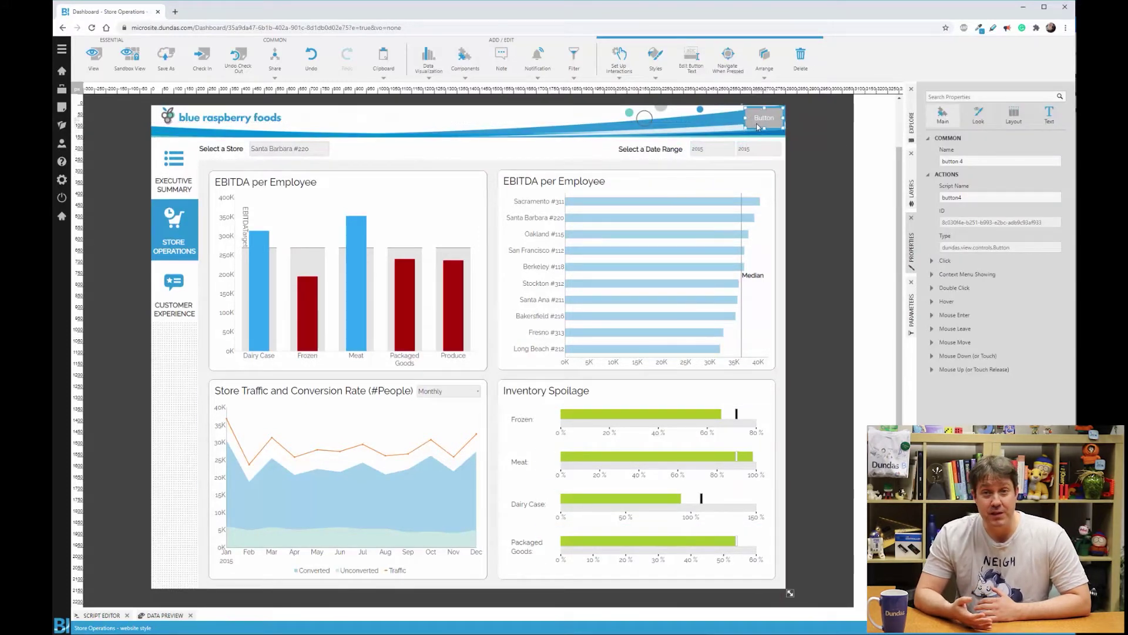
{"action": "left_click", "coordinate": [1049, 118]}
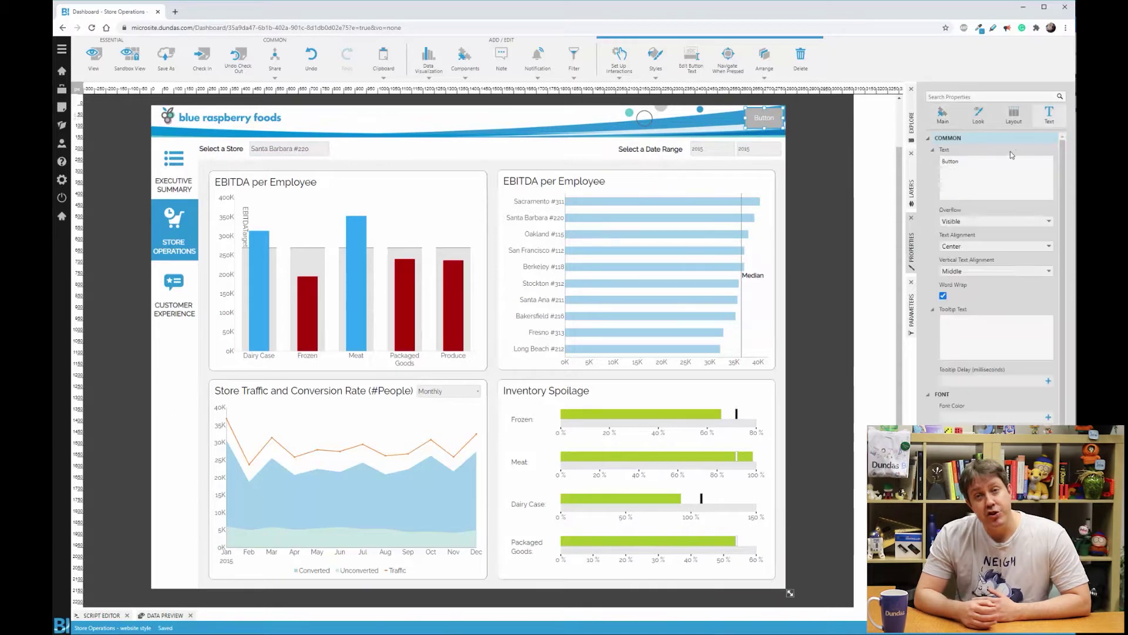
{"action": "left_click", "coordinate": [1000, 158]}
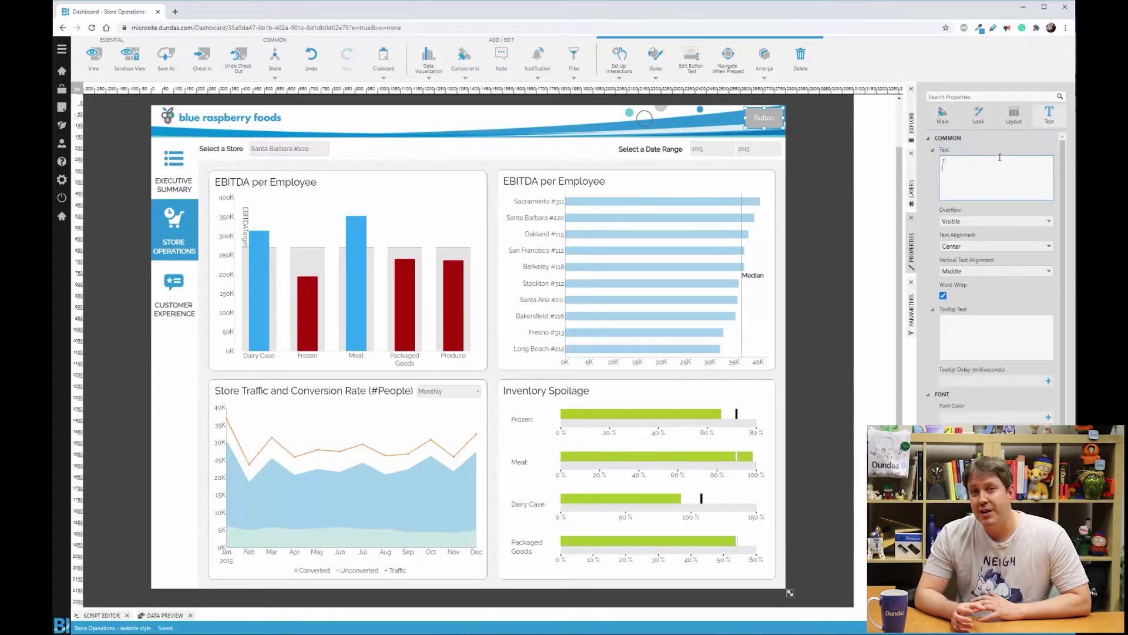
{"action": "type", "text": "?"}
{"action": "key", "text": "Tab"}
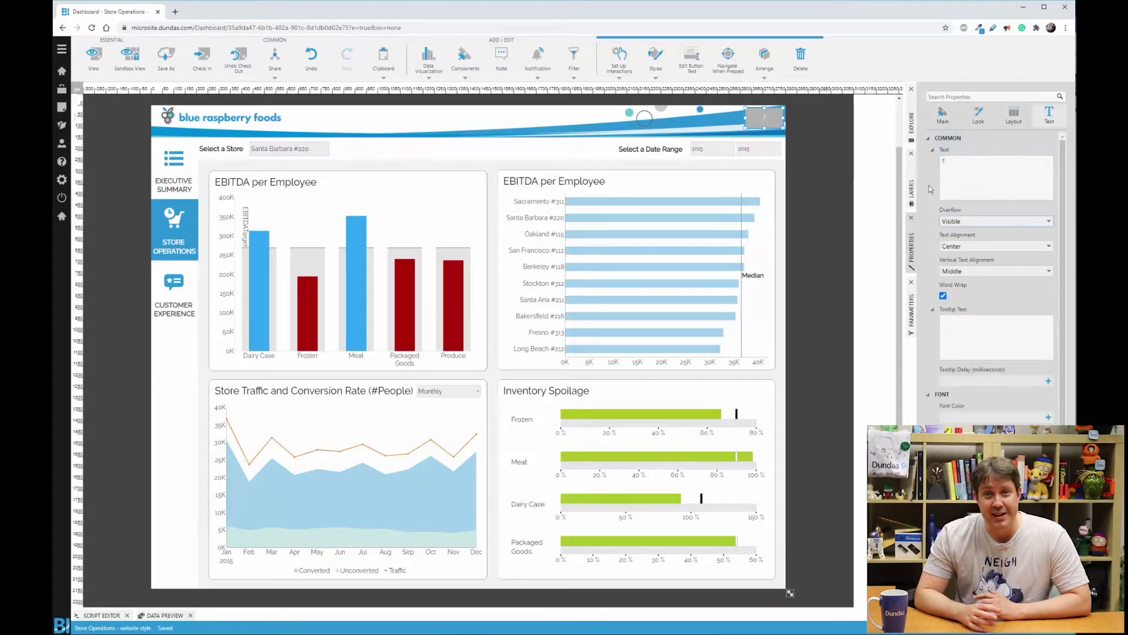
Give the '?' button a Click action of Change Layer that shows the help layer
{"action": "left_click", "coordinate": [943, 116]}
{"action": "left_click", "coordinate": [963, 266]}
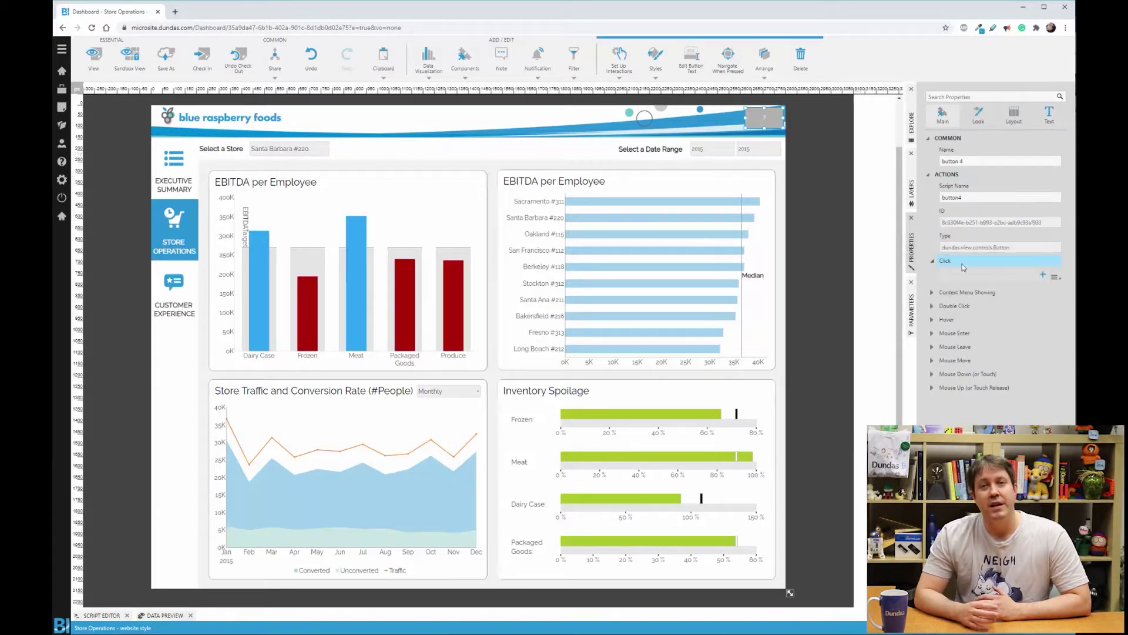
{"action": "left_click", "coordinate": [1056, 276]}
{"action": "left_click", "coordinate": [1026, 310]}
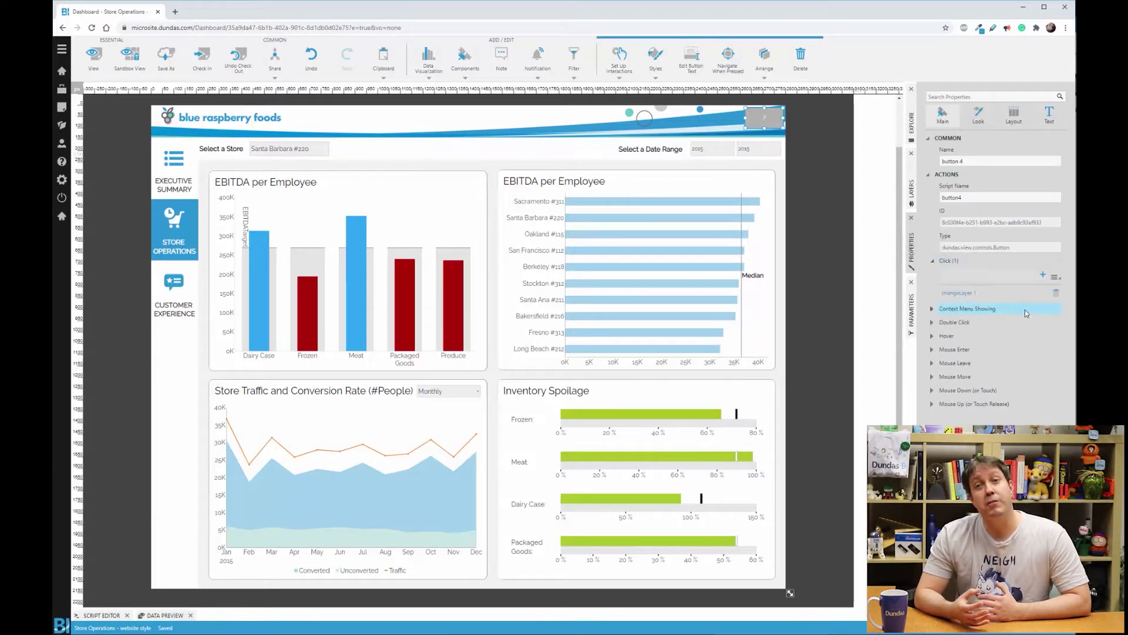
{"action": "left_click", "coordinate": [978, 294]}
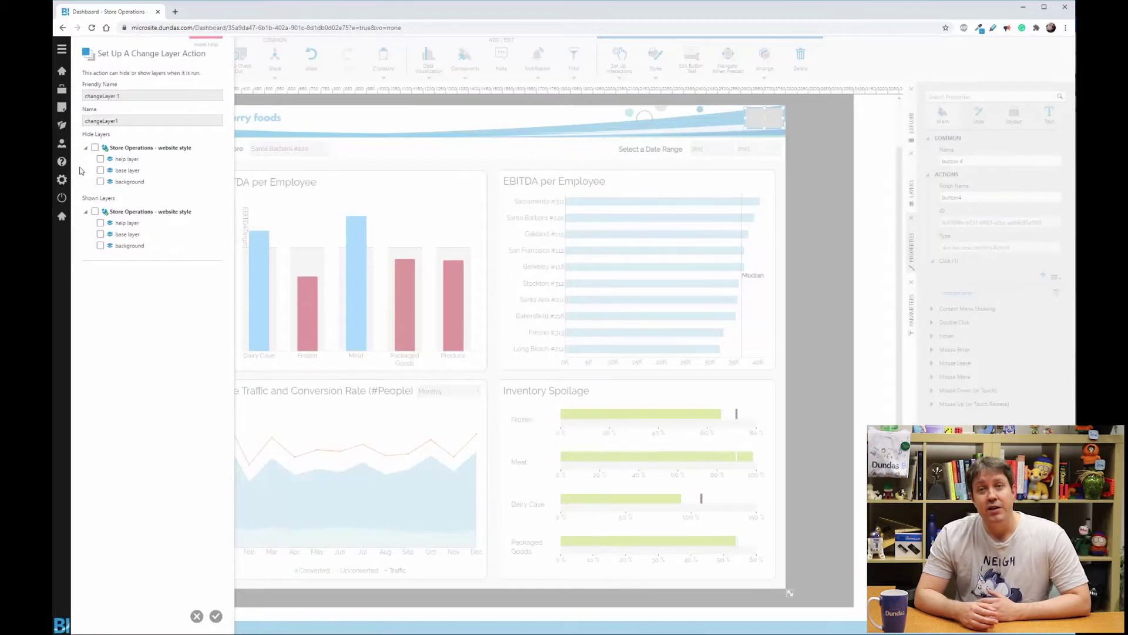
{"action": "left_click", "coordinate": [100, 222]}
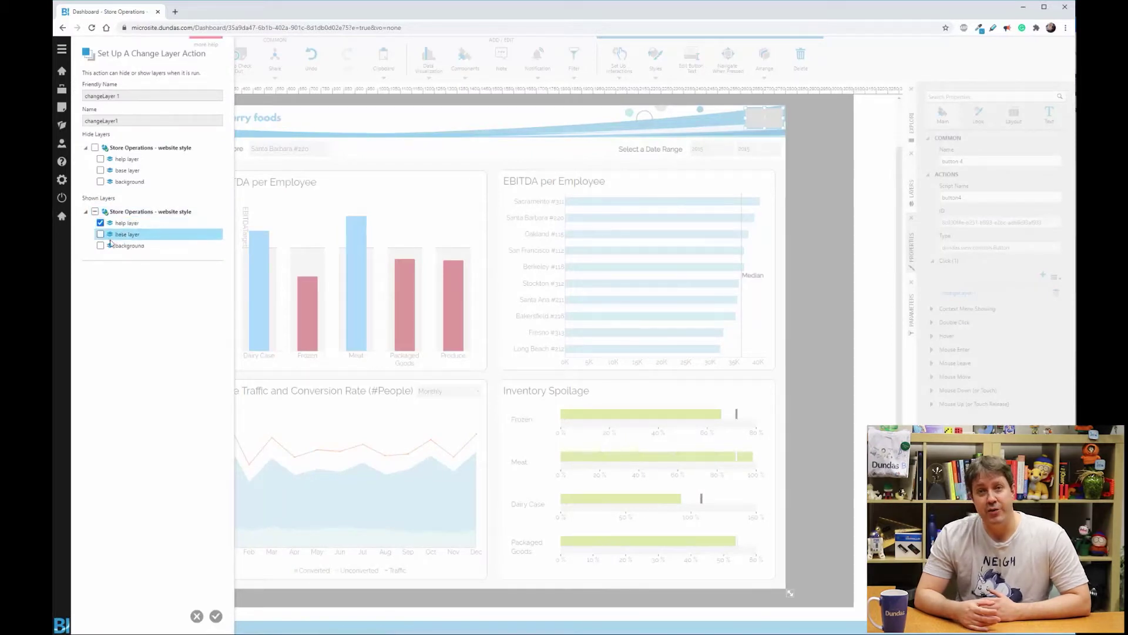
{"action": "left_click", "coordinate": [215, 616]}
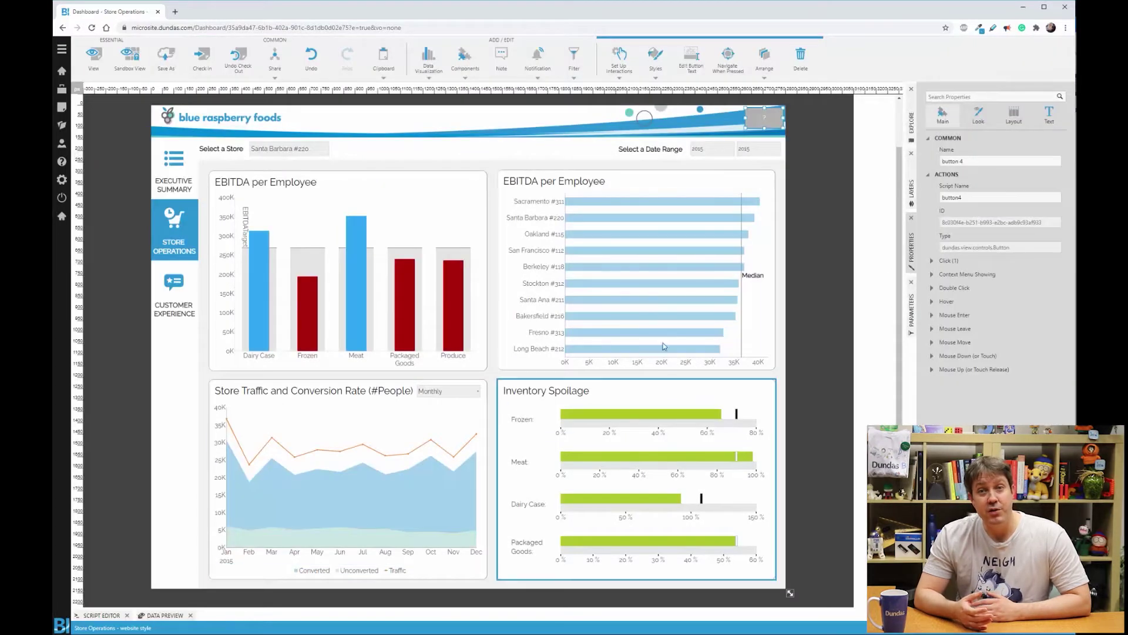
Show the help layer again and select its dark overlay rectangle
{"action": "left_click", "coordinate": [912, 188]}
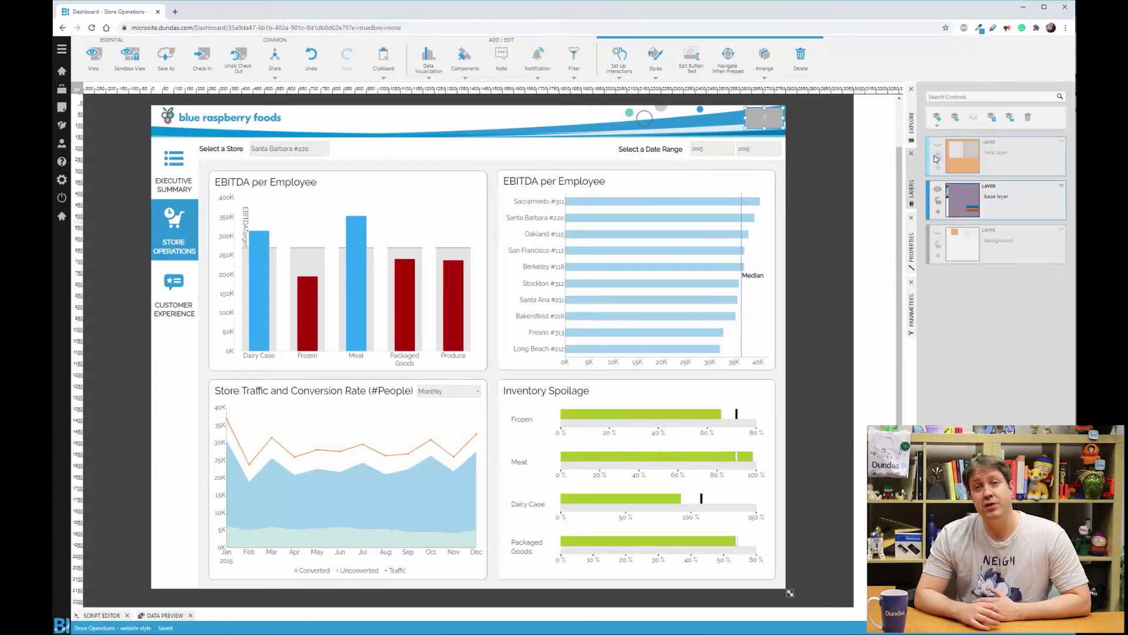
{"action": "left_click", "coordinate": [937, 145]}
{"action": "left_click", "coordinate": [541, 235]}
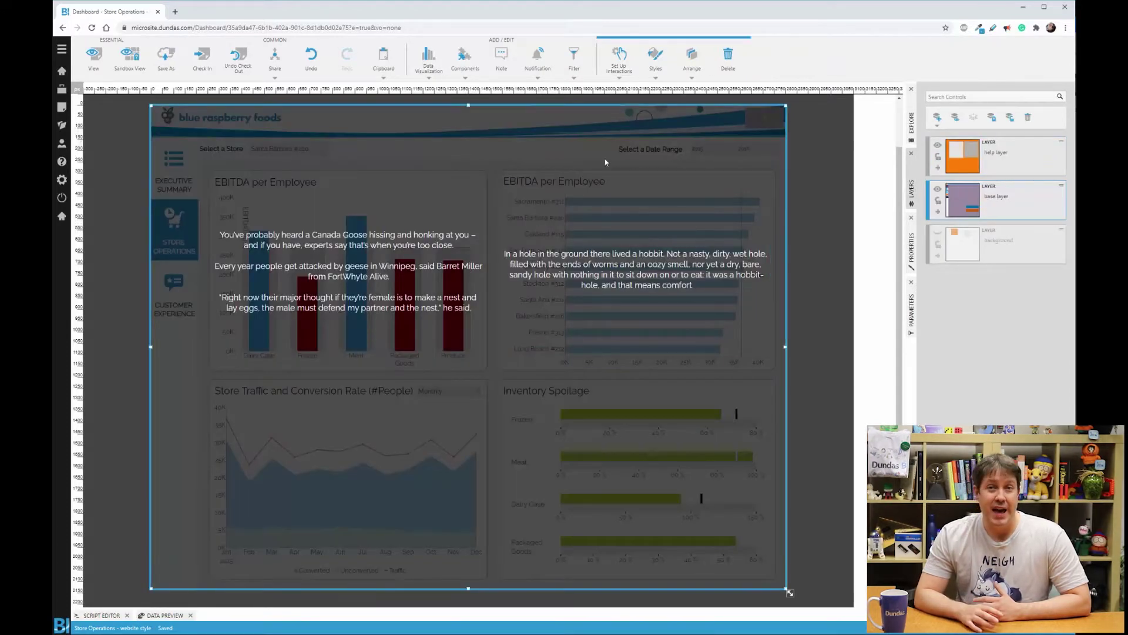
Add a Click Change Layer action on the overlay that hides the help layer, then preview in Sandbox View
{"action": "left_click", "coordinate": [914, 251]}
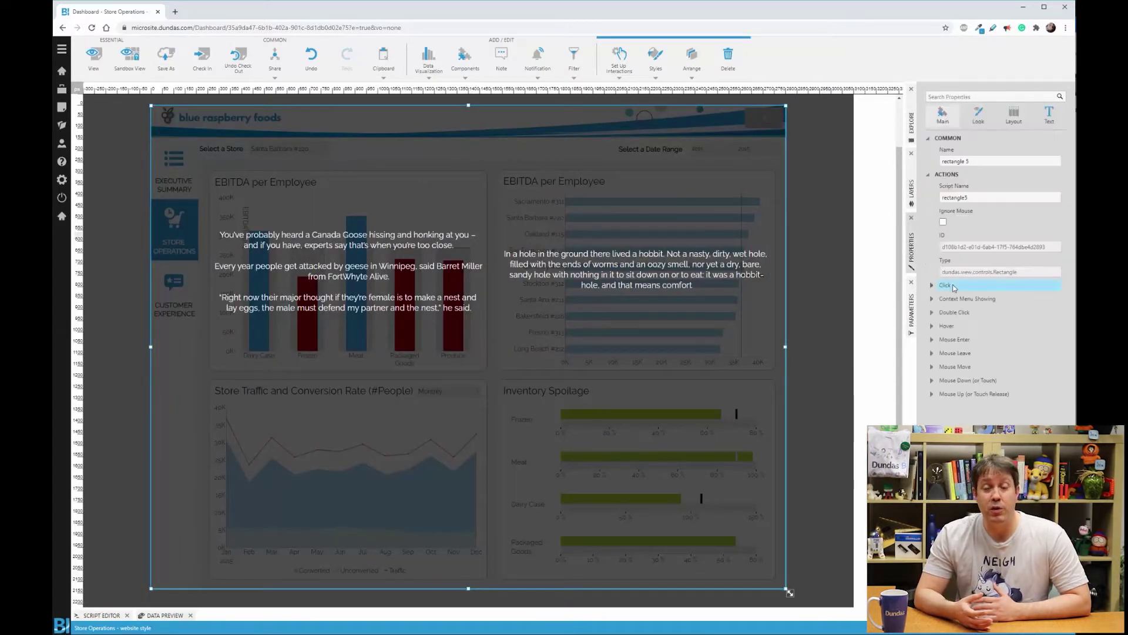
{"action": "left_click", "coordinate": [952, 286]}
{"action": "left_click", "coordinate": [1043, 300]}
{"action": "left_click", "coordinate": [1027, 332]}
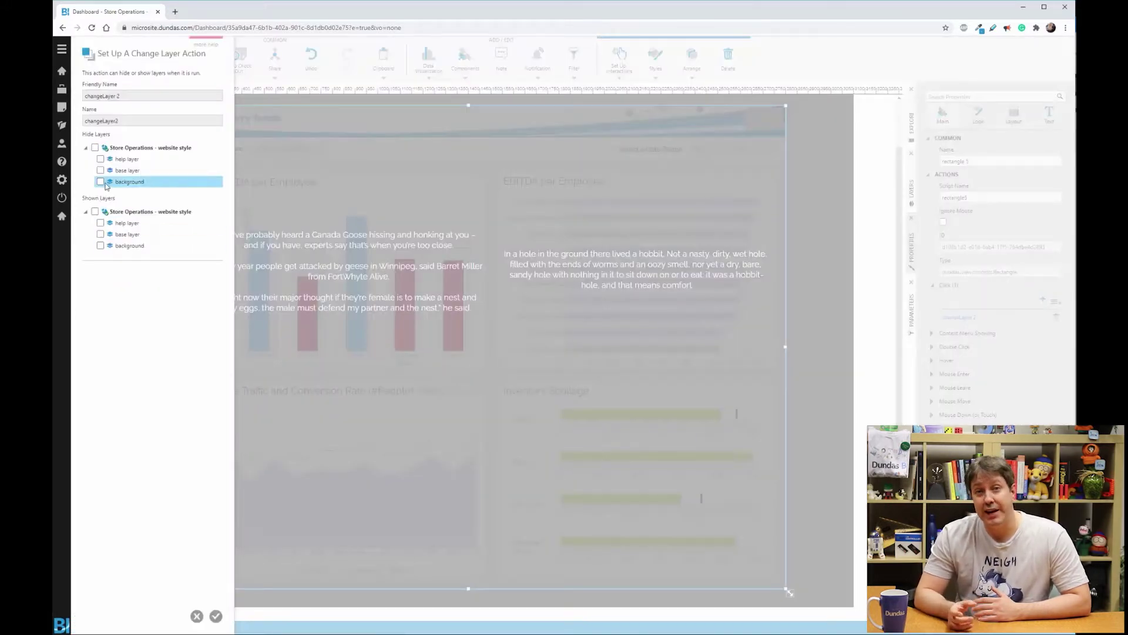
{"action": "left_click", "coordinate": [100, 171]}
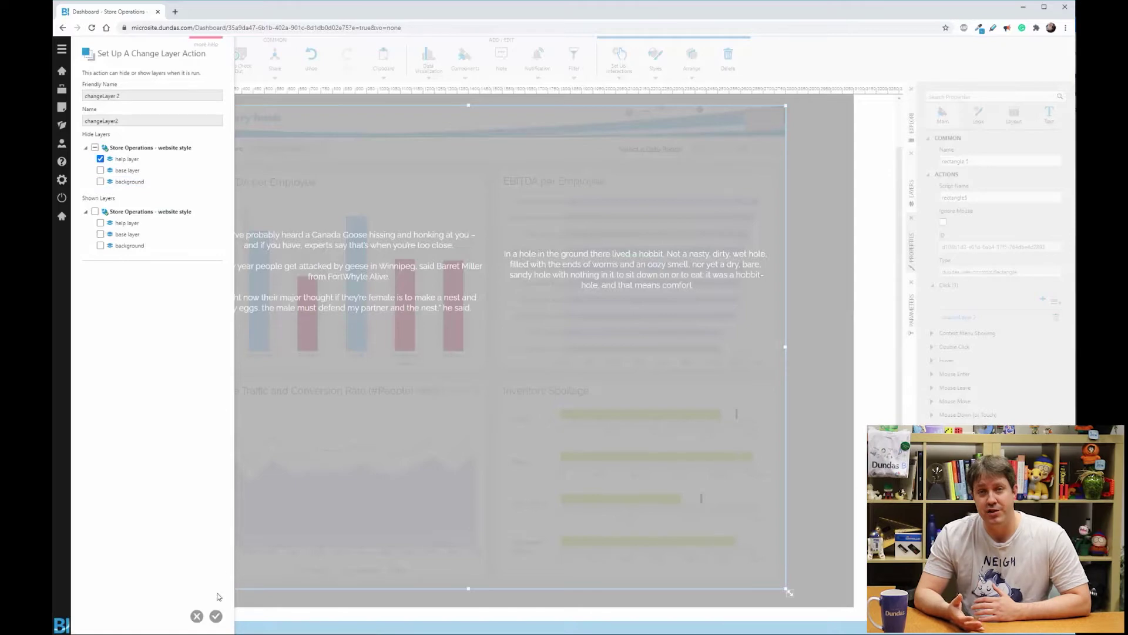
{"action": "left_click", "coordinate": [216, 616]}
{"action": "left_click", "coordinate": [131, 59]}
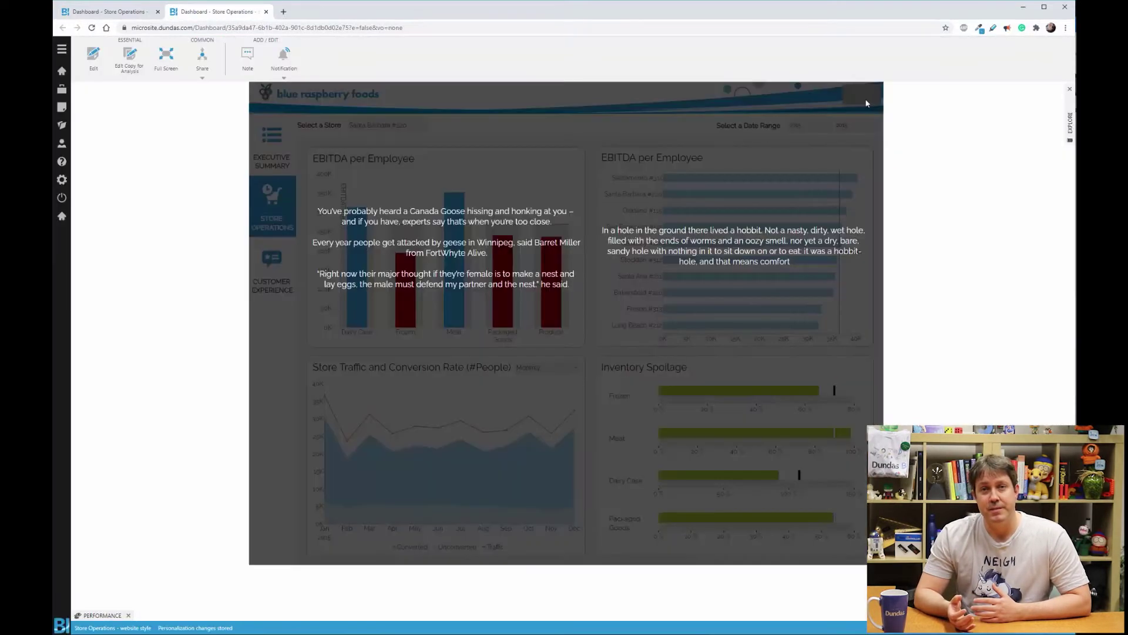
Dismiss the tips overlay on the Store Operations dashboard
{"action": "left_click", "coordinate": [869, 103]}
{"action": "left_click", "coordinate": [859, 99]}
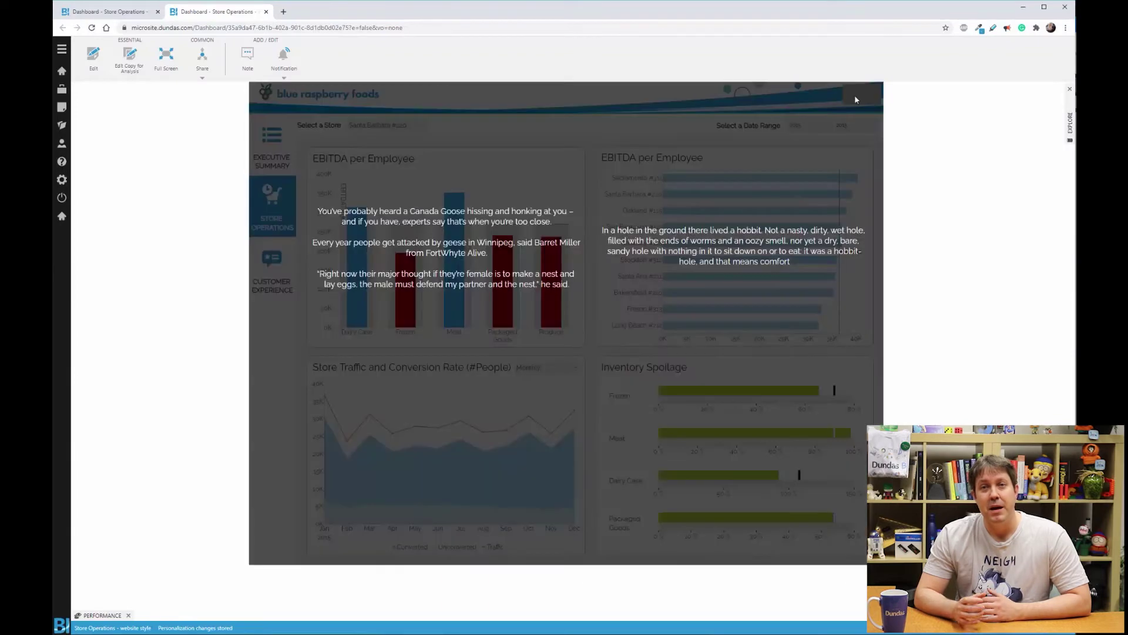
{"action": "left_click", "coordinate": [862, 95]}
{"action": "left_click", "coordinate": [862, 93]}
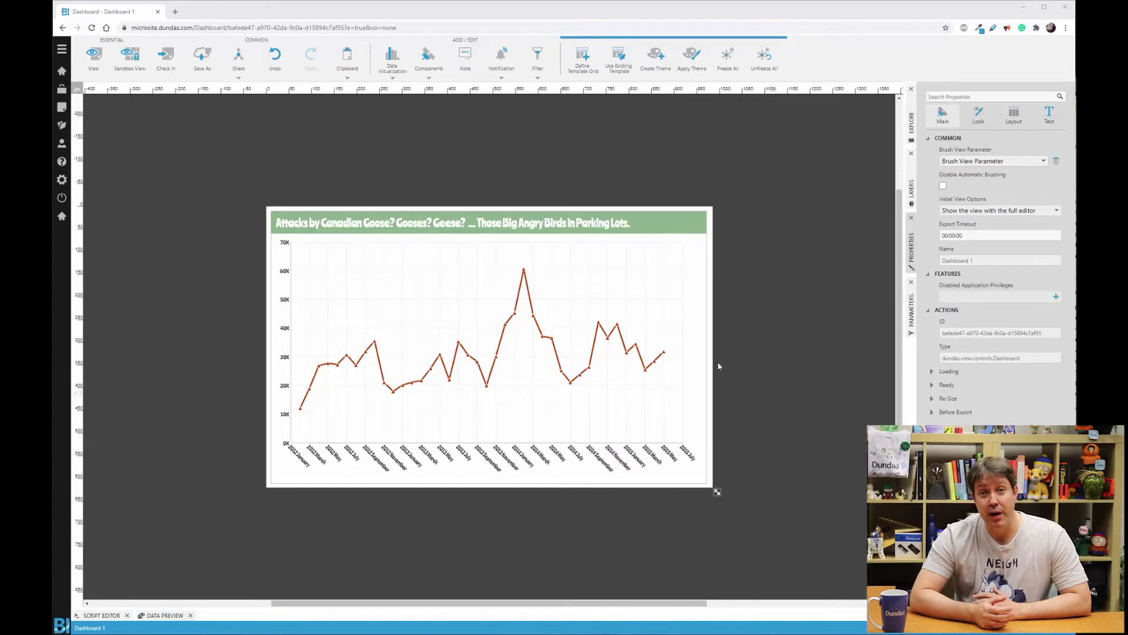
Add a Hover Over pop-up to the goose-attacks chart showing Popup Dashboard
{"action": "left_click", "coordinate": [652, 350]}
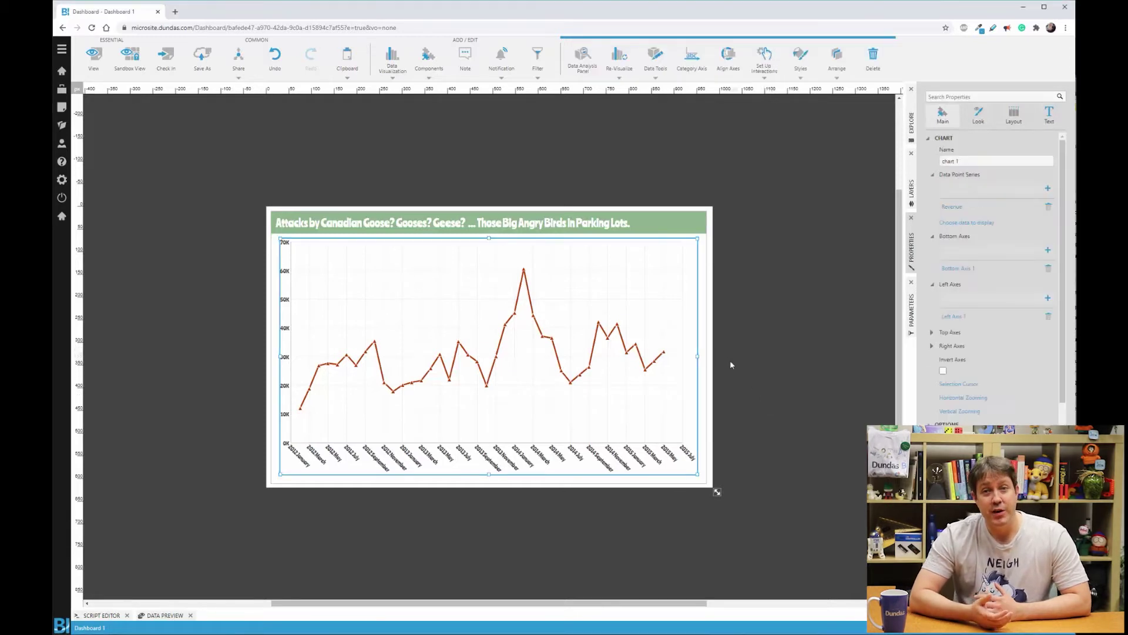
{"action": "left_click", "coordinate": [911, 123]}
{"action": "left_click", "coordinate": [935, 208]}
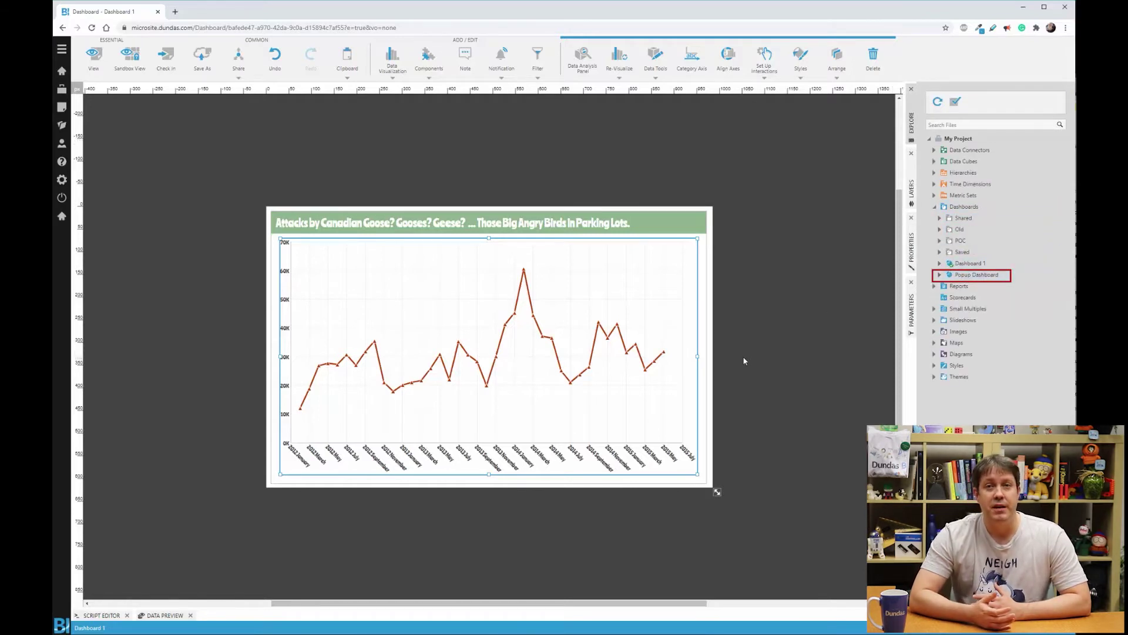
{"action": "left_click", "coordinate": [762, 70]}
{"action": "left_click", "coordinate": [750, 113]}
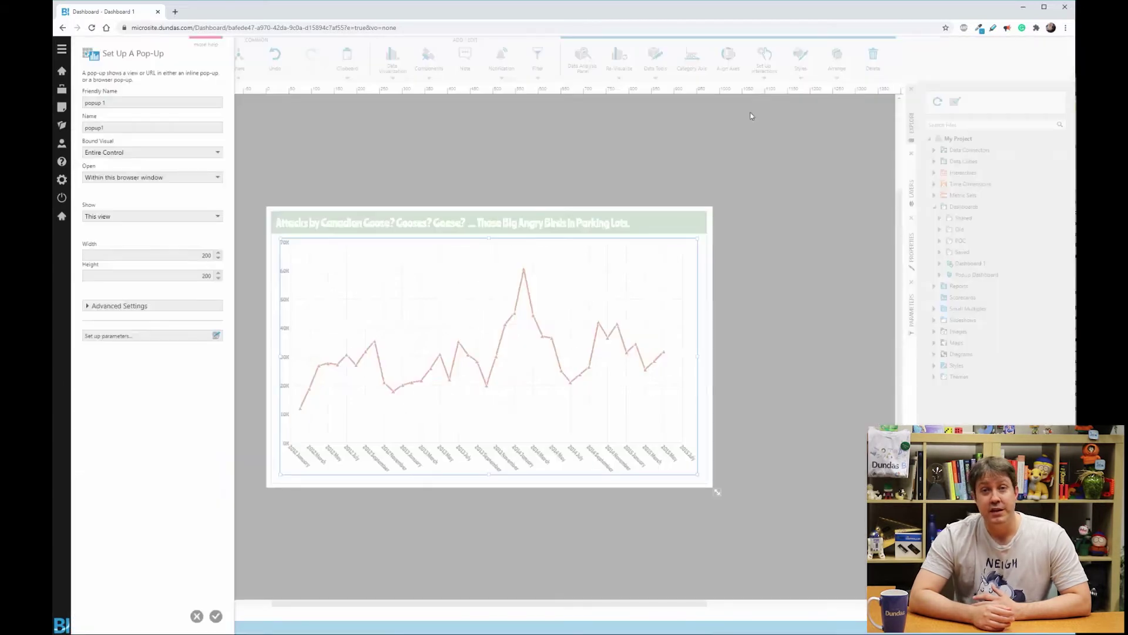
{"action": "left_click", "coordinate": [166, 221]}
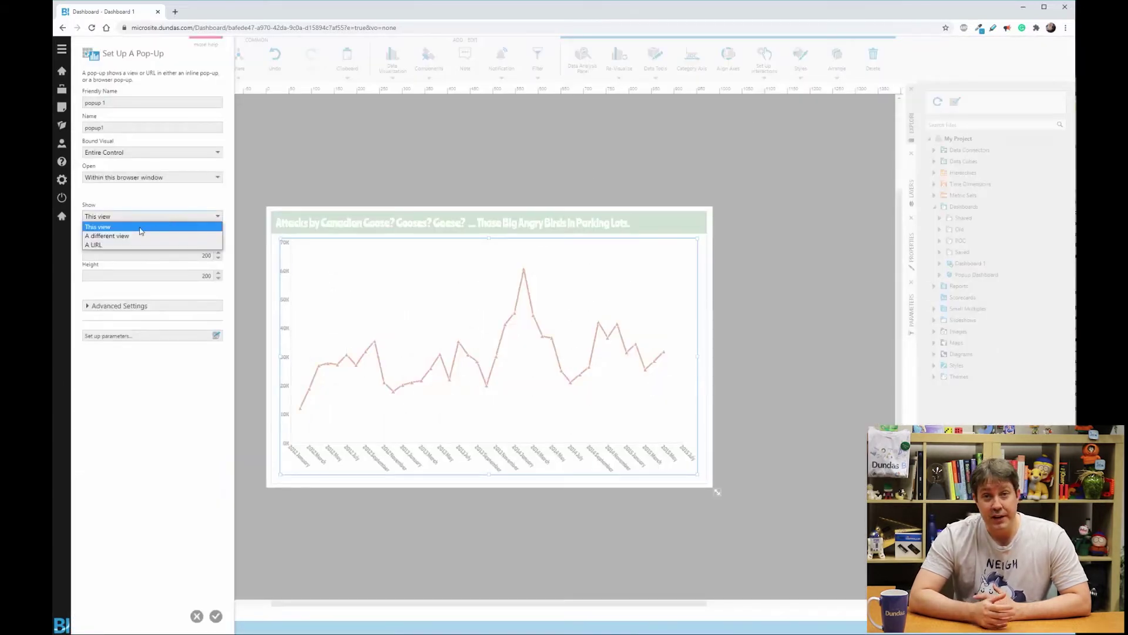
{"action": "left_click", "coordinate": [136, 235]}
{"action": "left_click", "coordinate": [123, 326]}
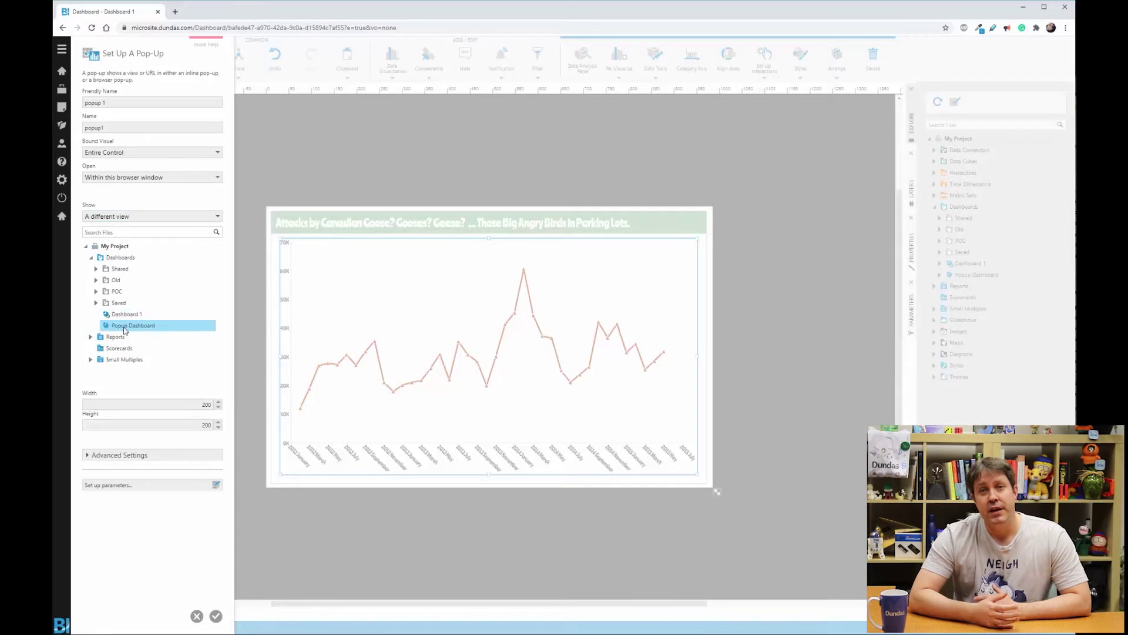
Size the pop-up to width 350 and height 250, then open its parameter mappings
{"action": "double_click", "coordinate": [206, 405]}
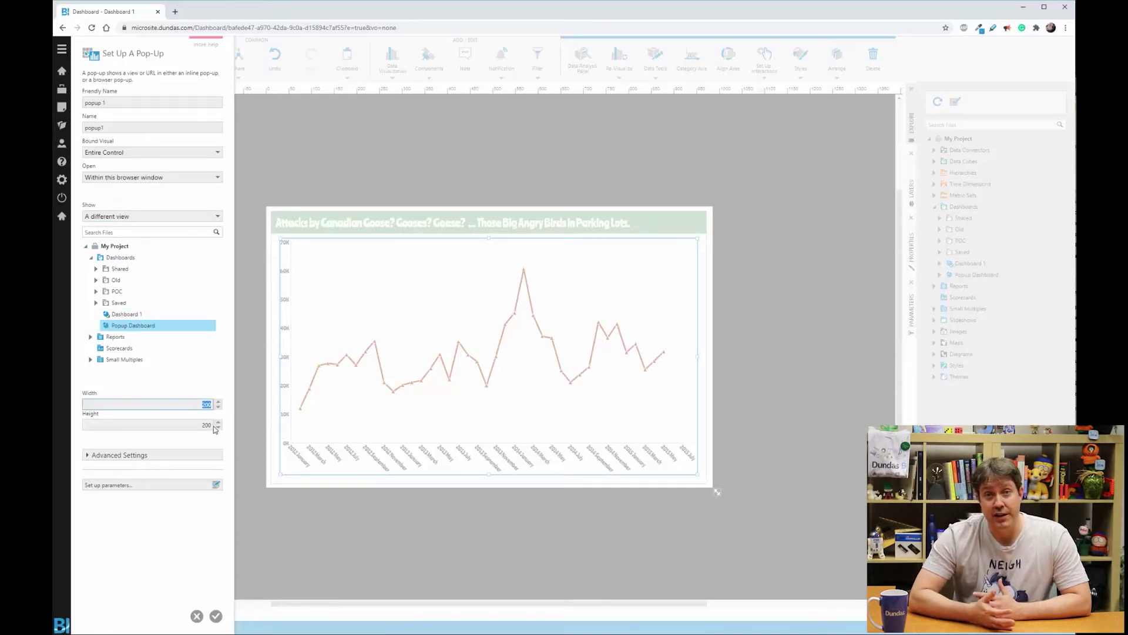
{"action": "type", "text": "350"}
{"action": "double_click", "coordinate": [192, 424]}
{"action": "type", "text": "250"}
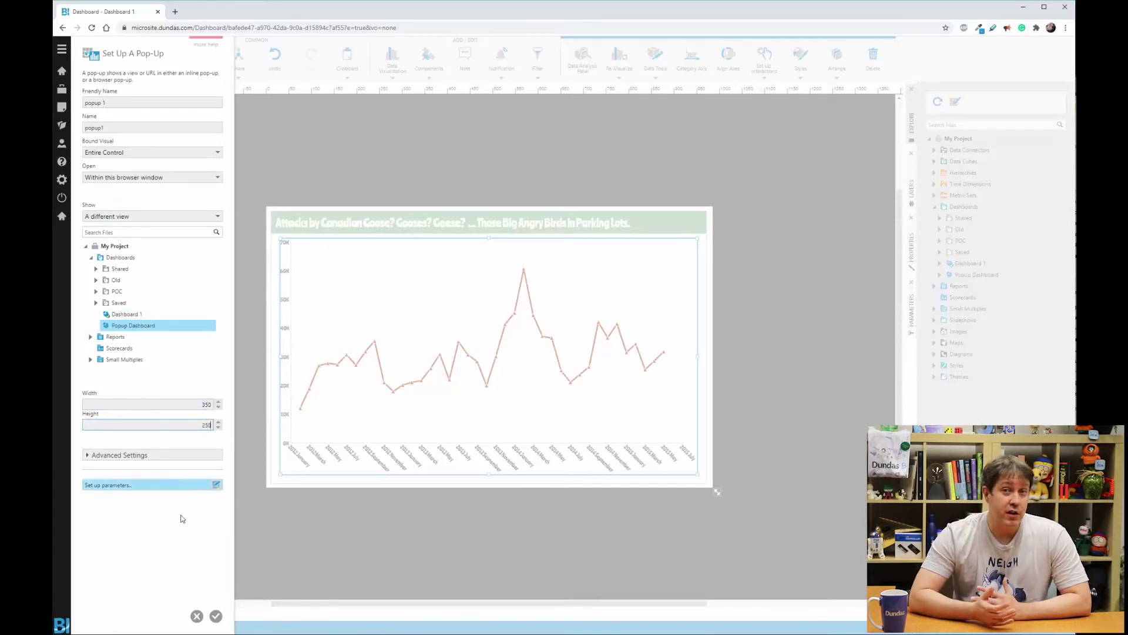
{"action": "left_click", "coordinate": [176, 511]}
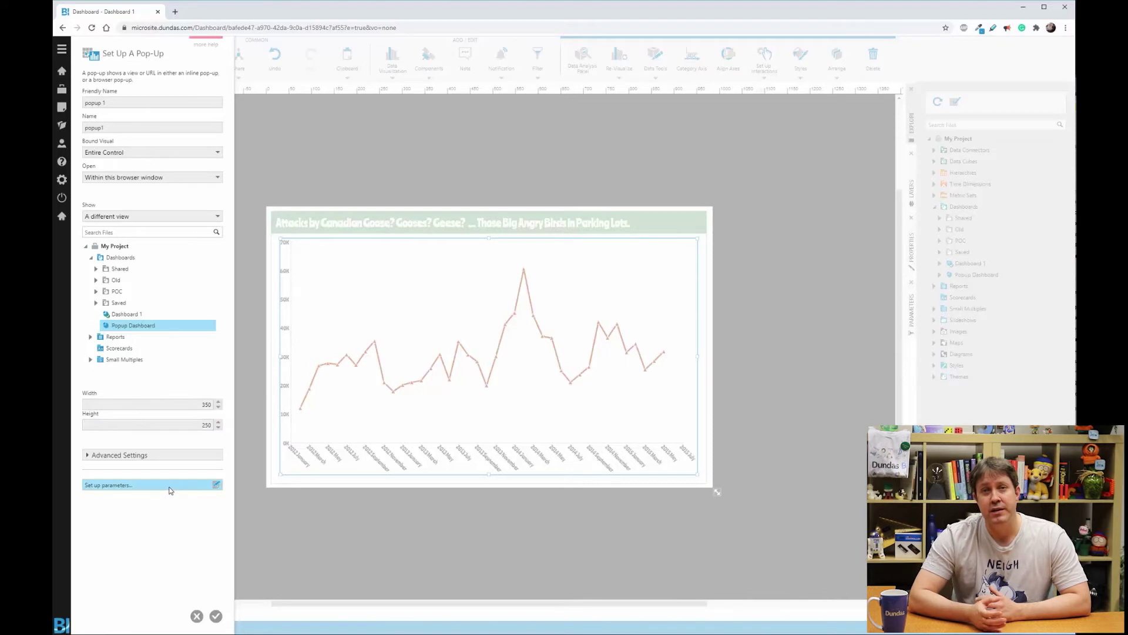
{"action": "left_click", "coordinate": [169, 488]}
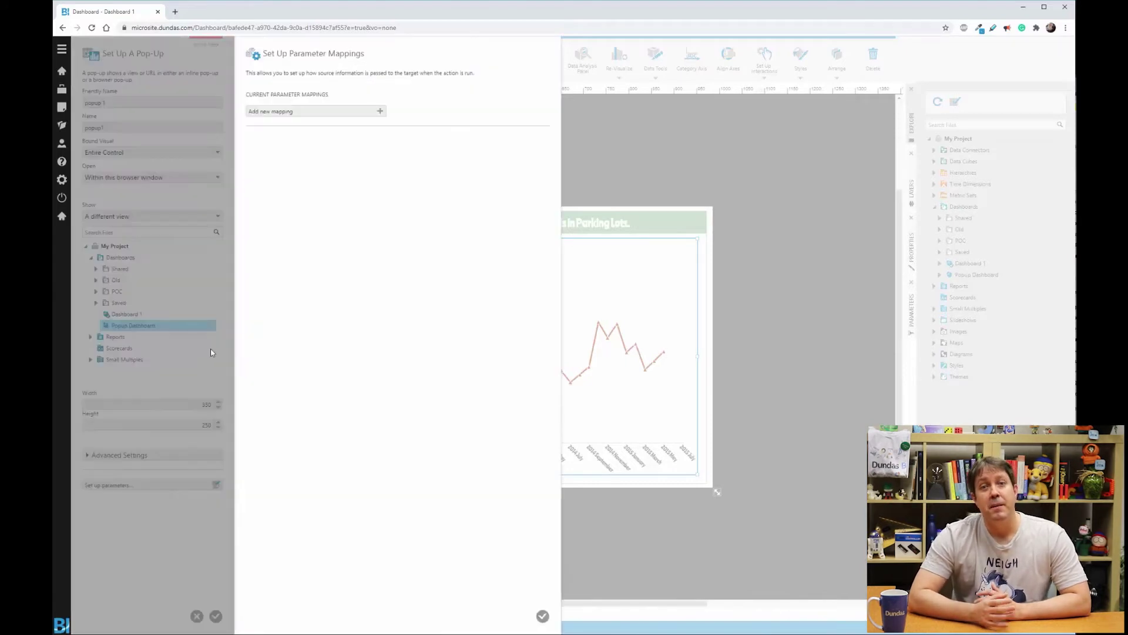
Add a mapping from the Date (Filter Value) source to the Popup Dashboard's Date parameter
{"action": "left_click", "coordinate": [294, 111]}
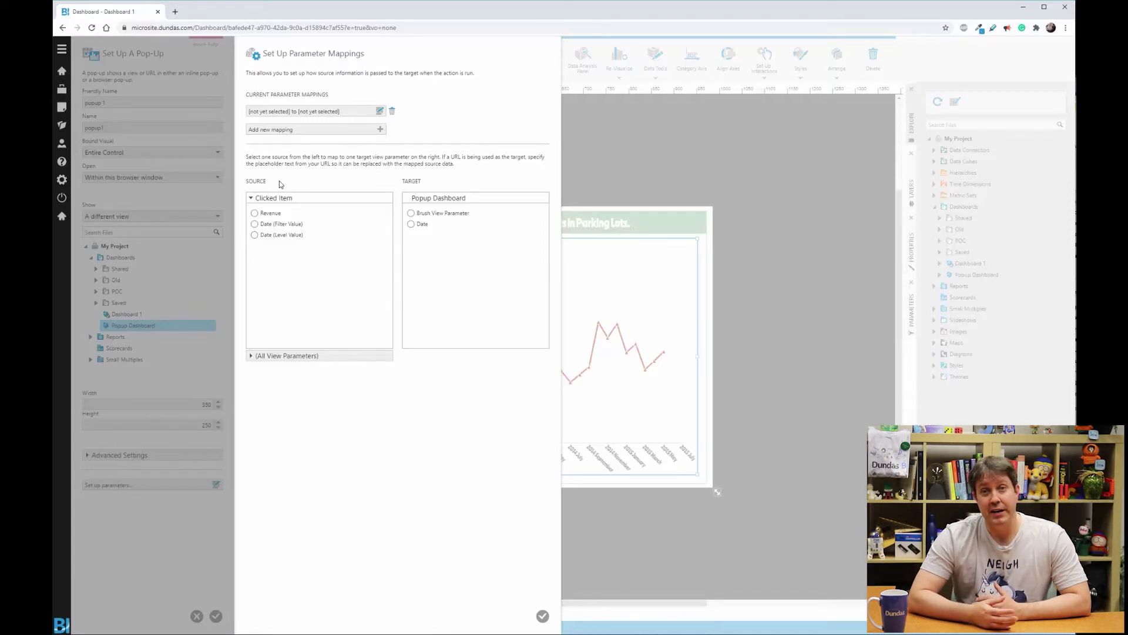
{"action": "left_click", "coordinate": [287, 226]}
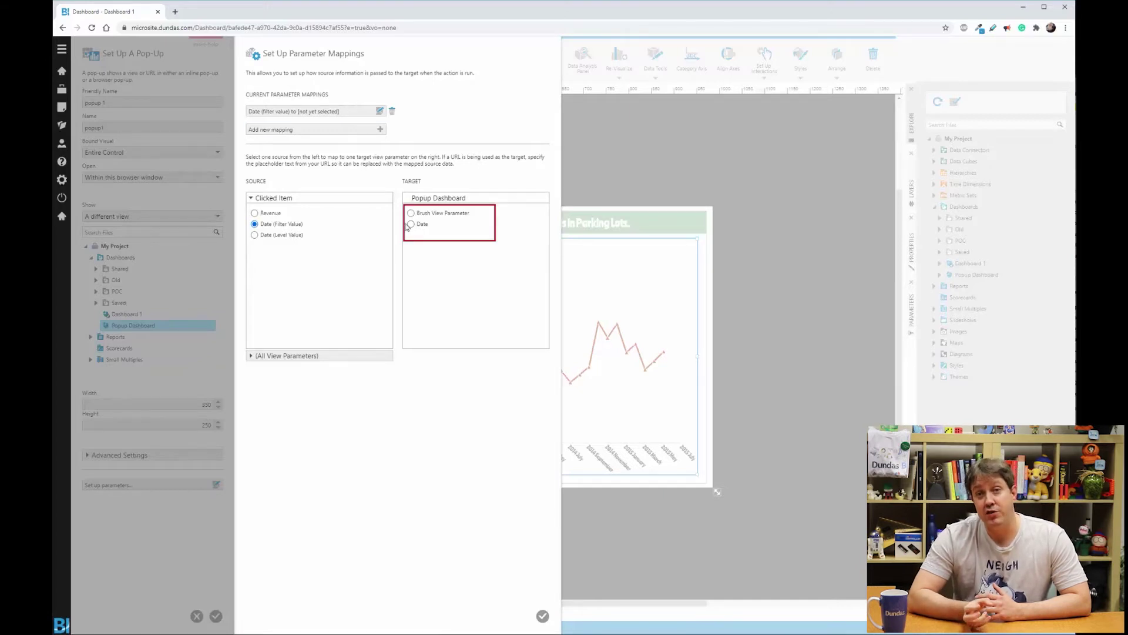
{"action": "left_click", "coordinate": [412, 225]}
Confirm the mappings and pop-up settings, then test the hover in Sandbox View
{"action": "left_click", "coordinate": [543, 619]}
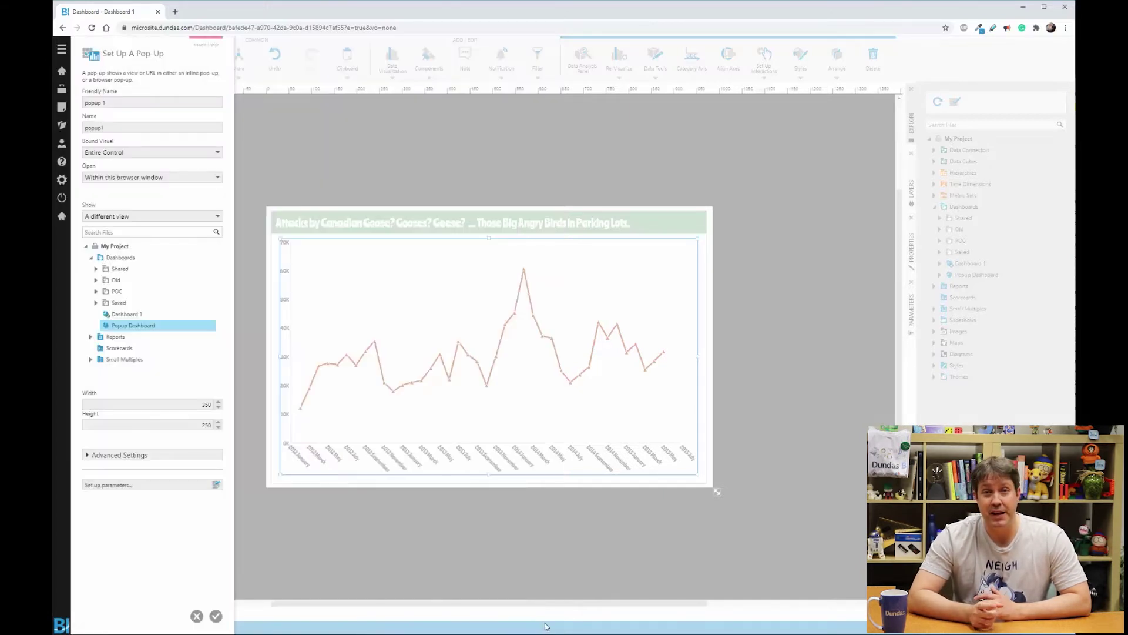
{"action": "left_click", "coordinate": [216, 615]}
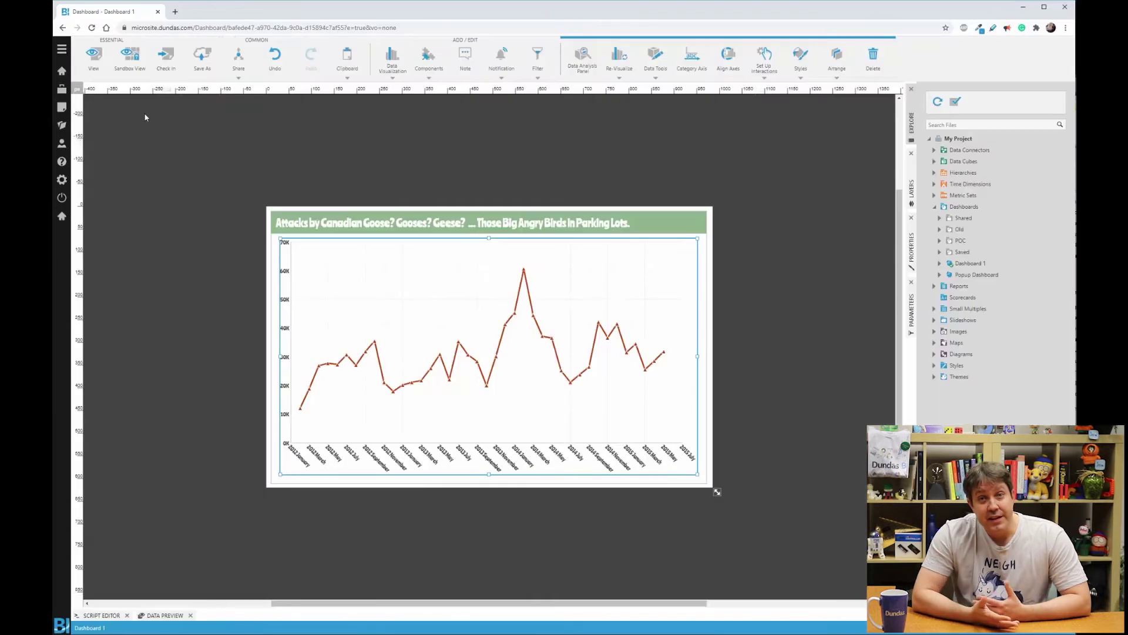
{"action": "left_click", "coordinate": [130, 70]}
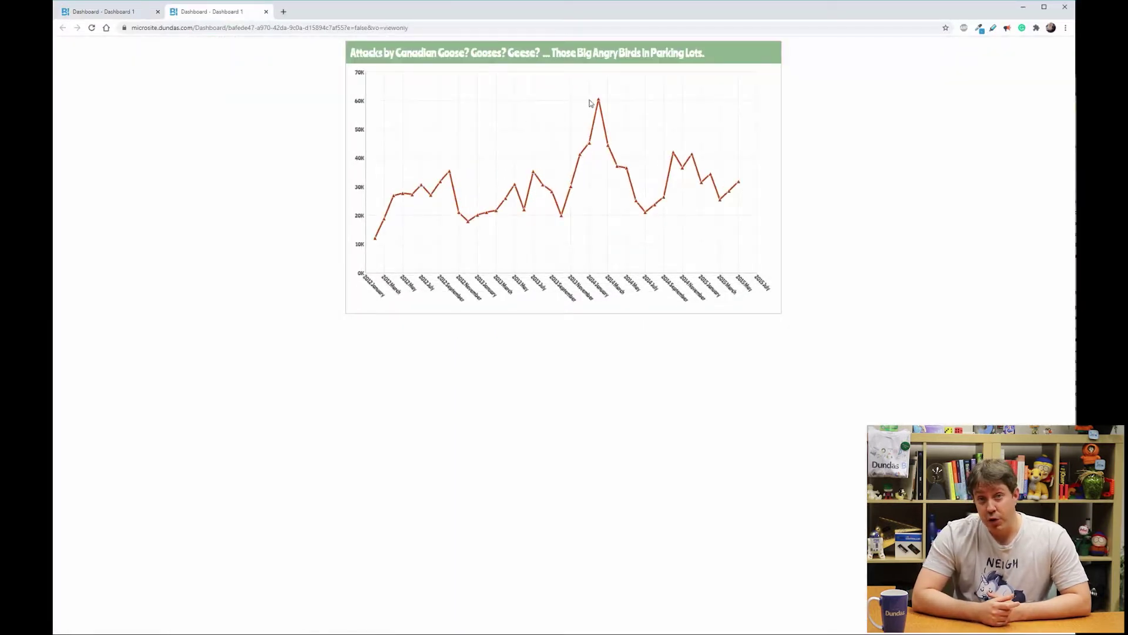
{"action": "mouse_move", "coordinate": [600, 102]}
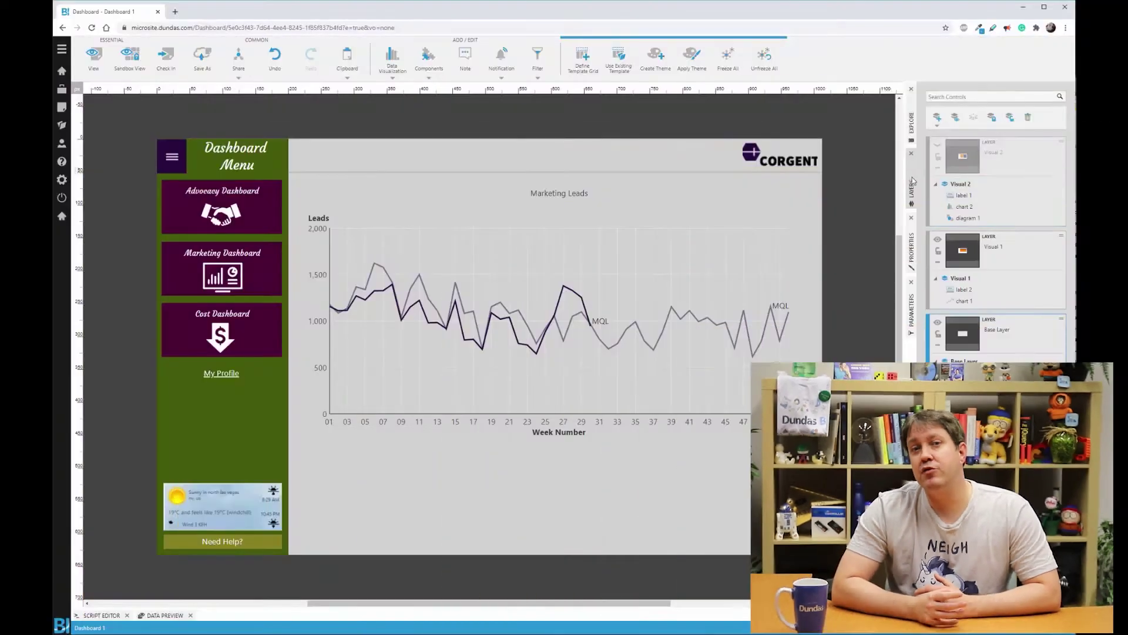
Place a Drop Down List at the Marketing Leads chart's upper right
{"action": "left_click", "coordinate": [964, 194]}
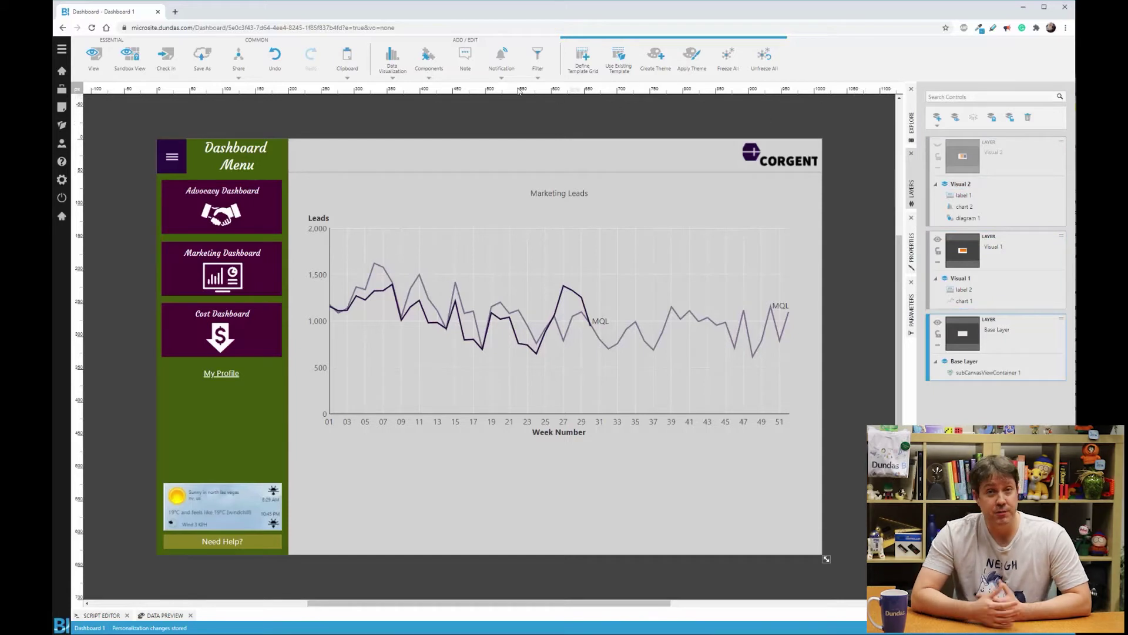
{"action": "left_click", "coordinate": [429, 59]}
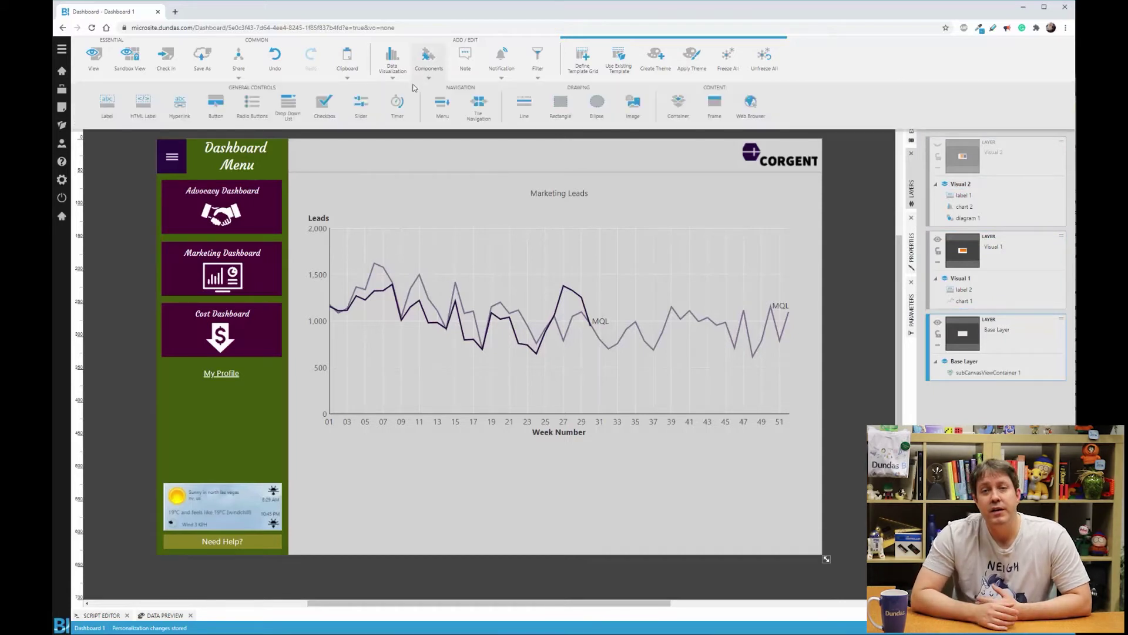
{"action": "left_click", "coordinate": [288, 103]}
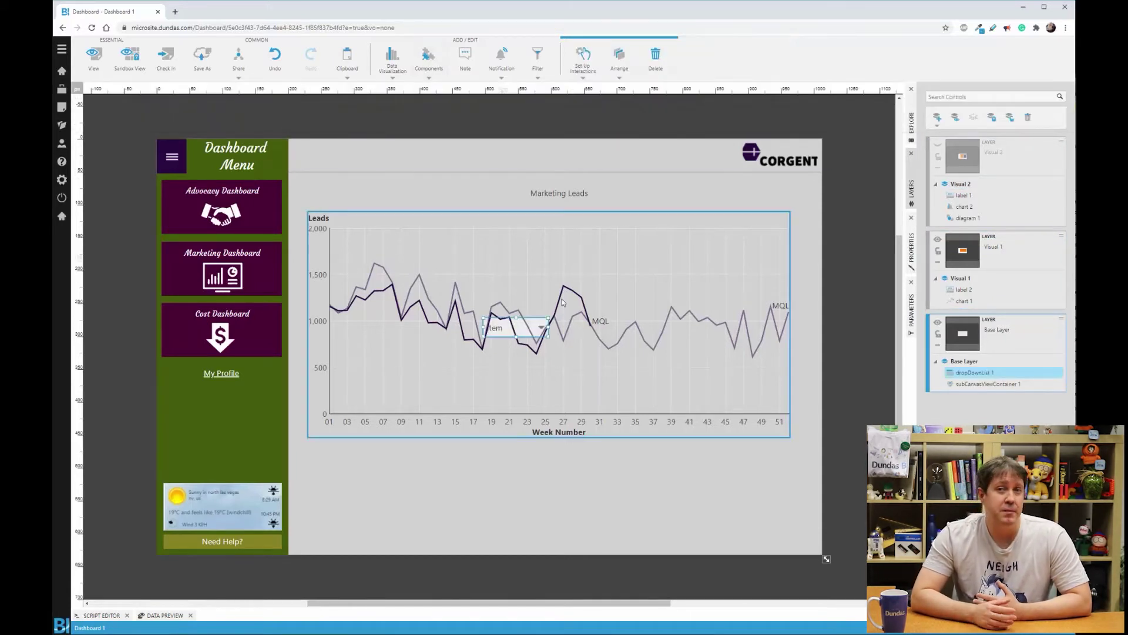
{"action": "left_click_drag", "start_coordinate": [543, 326], "coordinate": [790, 192]}
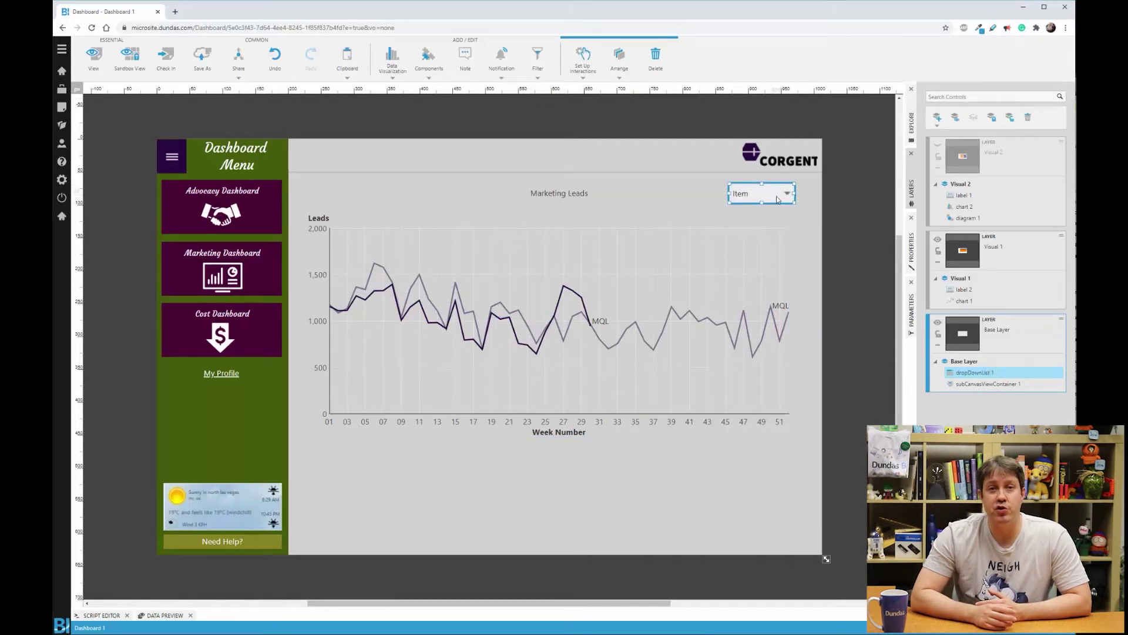
Caption the drop-down's two items 'Visual 1' and 'Visual 2'
{"action": "left_click", "coordinate": [912, 250]}
{"action": "left_click", "coordinate": [978, 221]}
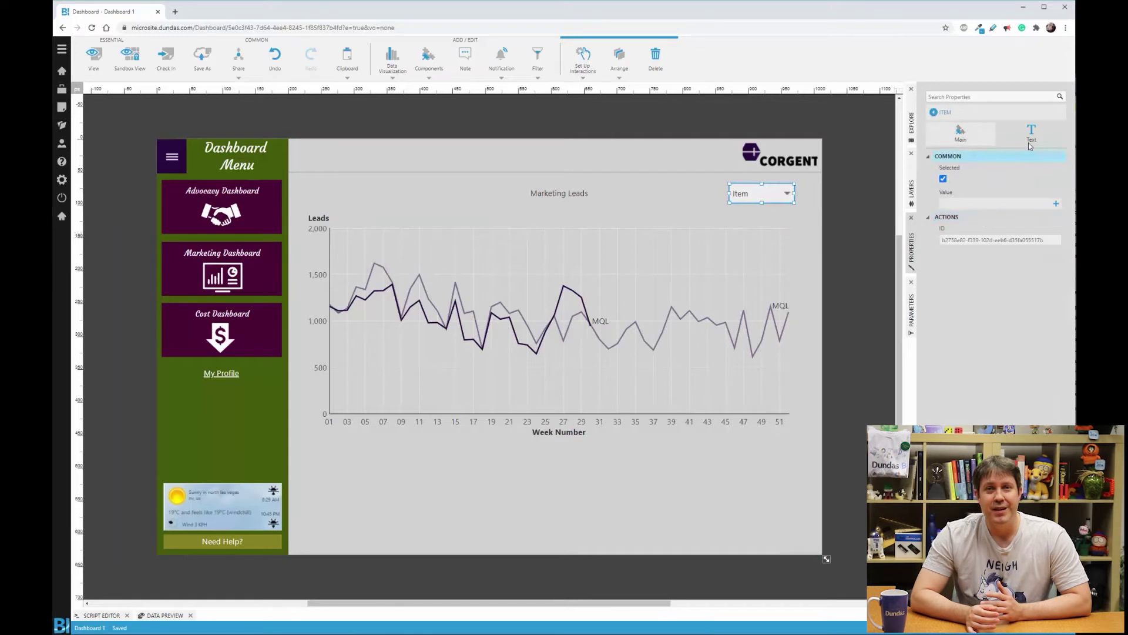
{"action": "triple_click", "coordinate": [1013, 179]}
{"action": "type", "text": "Visual 1"}
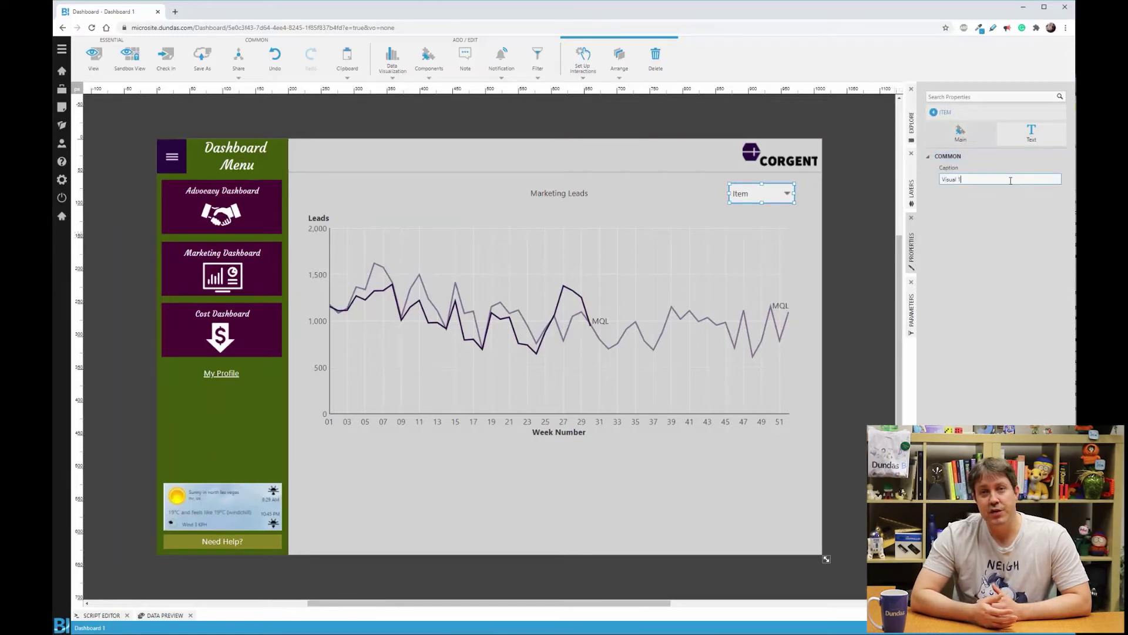
{"action": "key", "text": "ctrl+a"}
{"action": "key", "text": "ctrl+c"}
{"action": "left_click", "coordinate": [934, 111]}
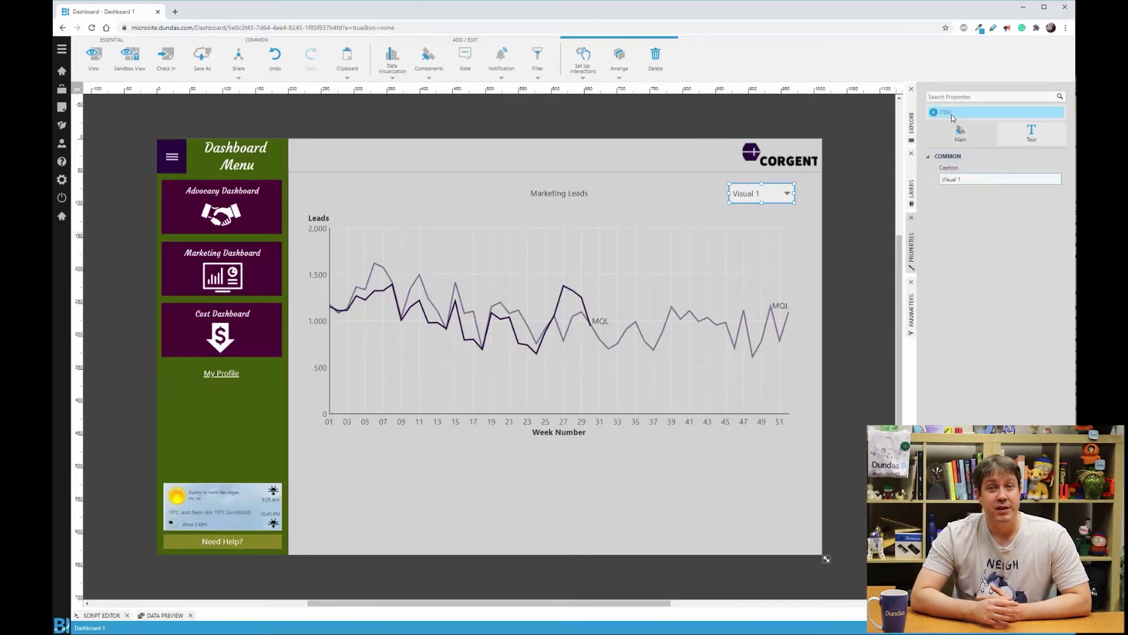
{"action": "left_click", "coordinate": [973, 233]}
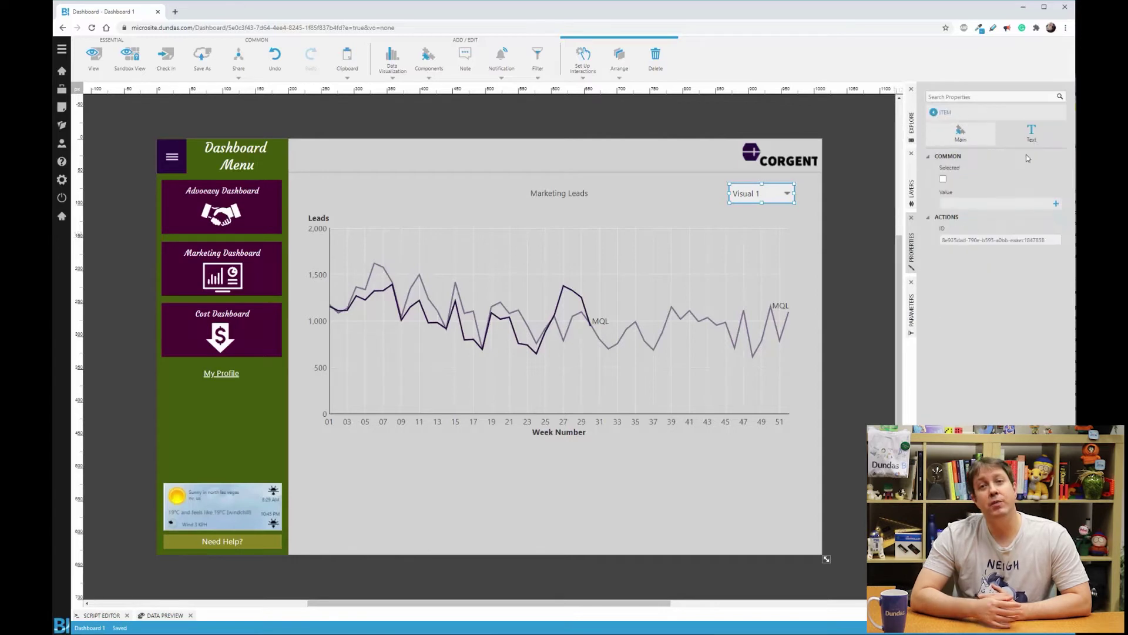
{"action": "left_click", "coordinate": [1006, 178]}
{"action": "key", "text": "ctrl+v"}
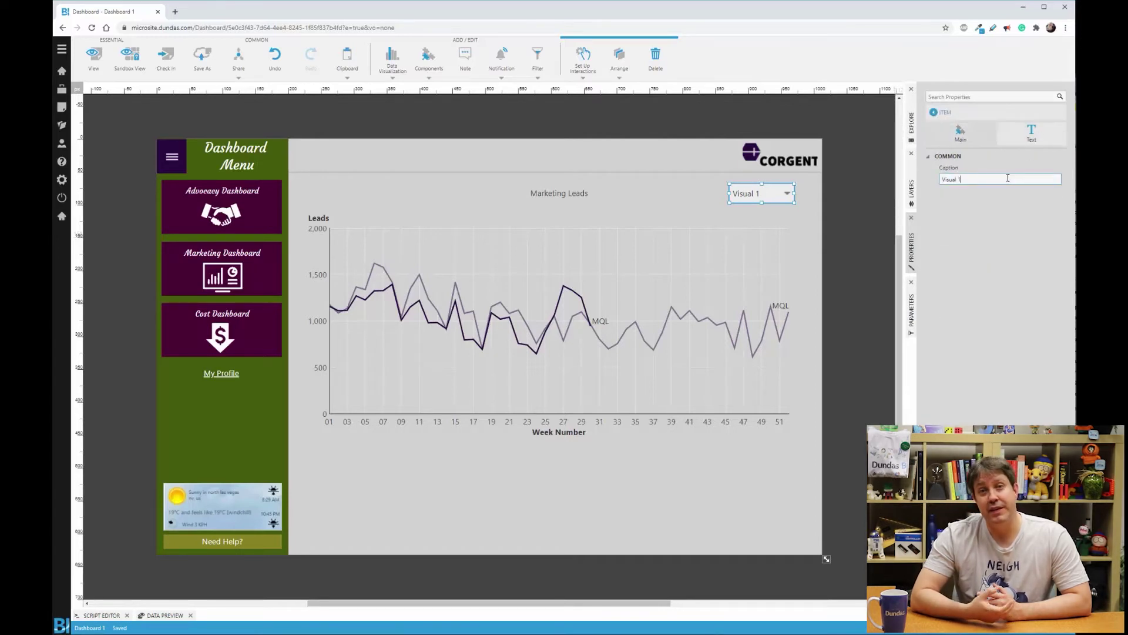
Add a Selection Changed Change Layer action bound to Visual 1, showing Visual 1 and hiding Visual 2
{"action": "left_click", "coordinate": [934, 112]}
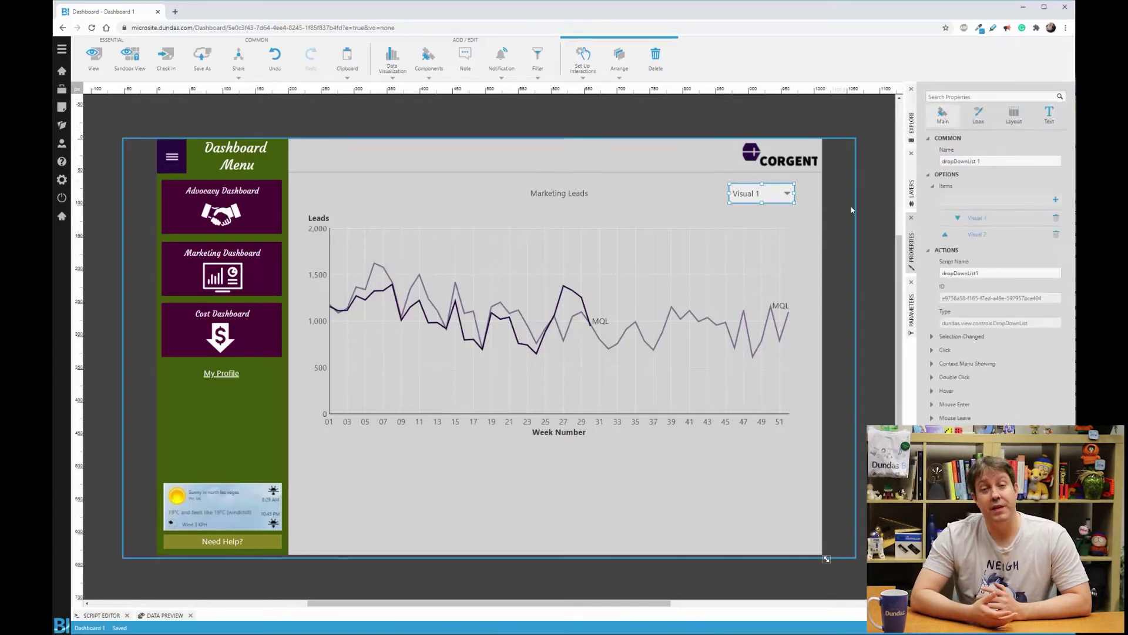
{"action": "left_click", "coordinate": [953, 337]}
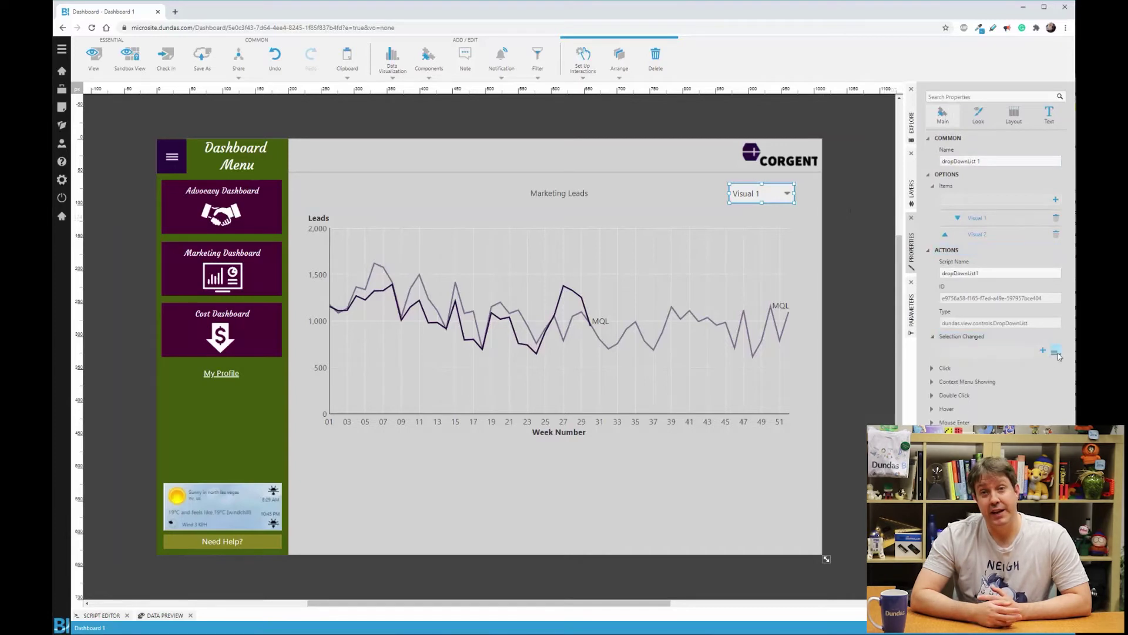
{"action": "left_click", "coordinate": [1059, 355]}
{"action": "left_click", "coordinate": [1028, 386]}
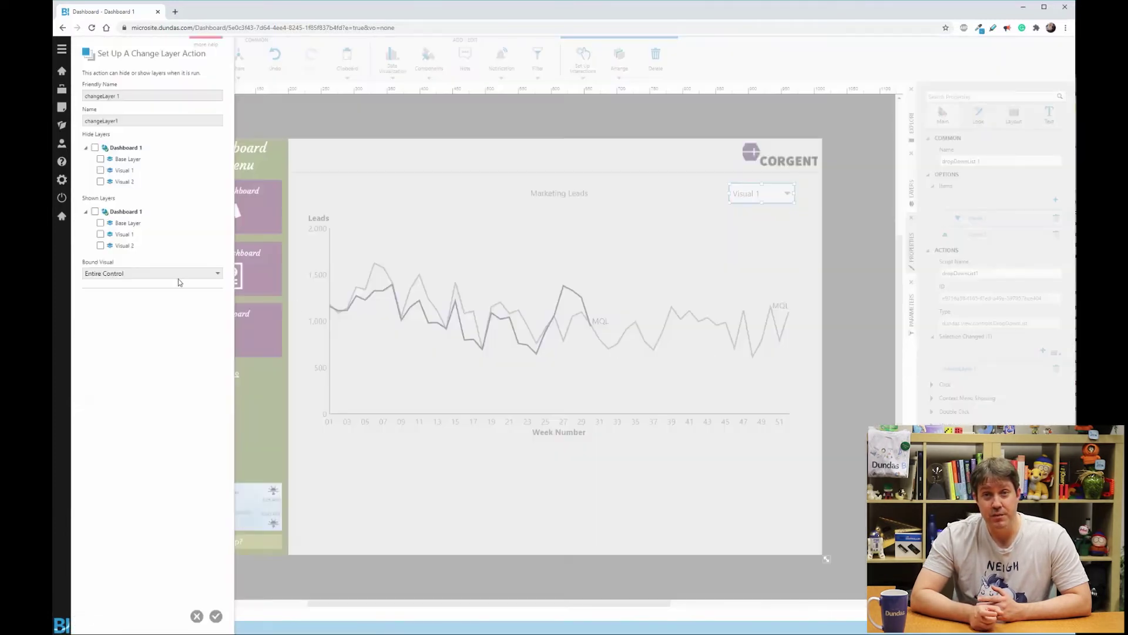
{"action": "left_click", "coordinate": [202, 275]}
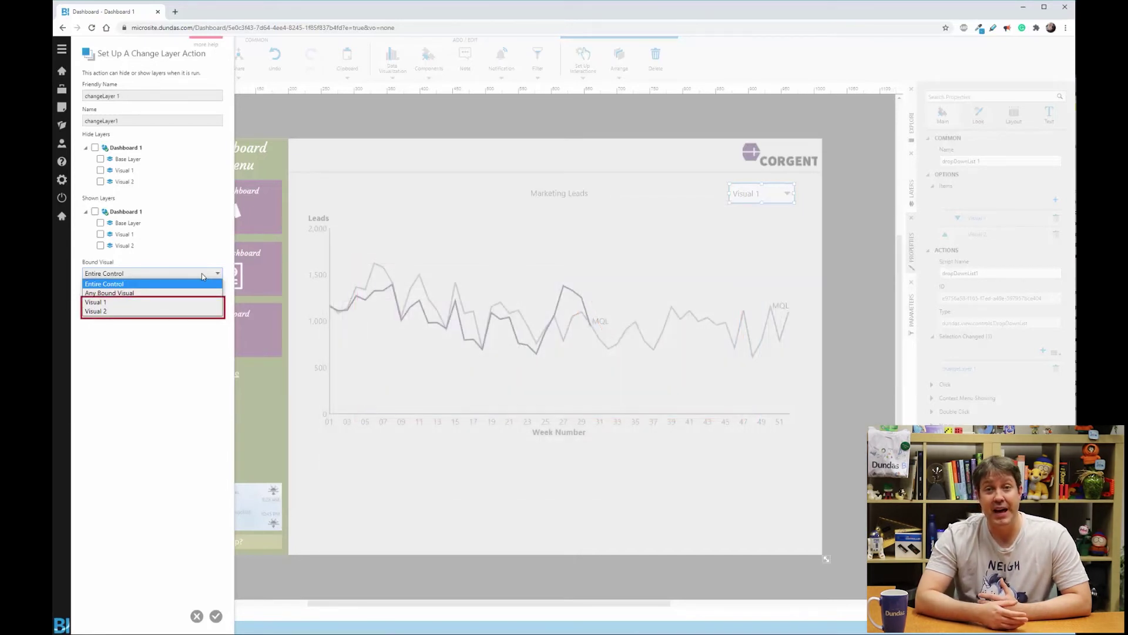
{"action": "left_click", "coordinate": [169, 302]}
{"action": "left_click", "coordinate": [101, 234]}
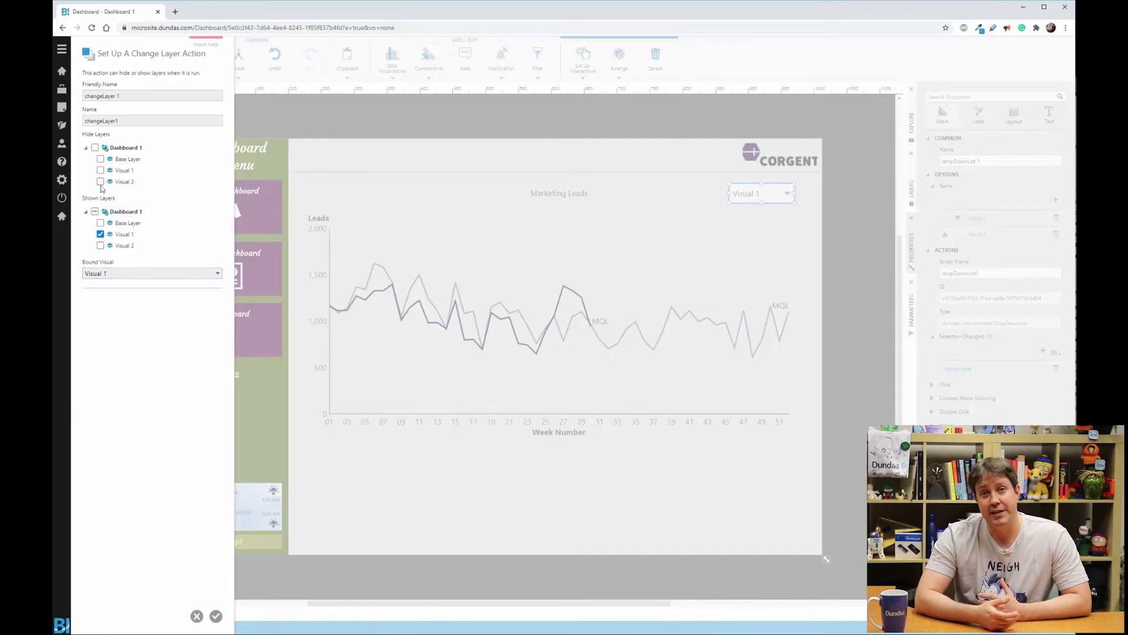
{"action": "left_click", "coordinate": [100, 181]}
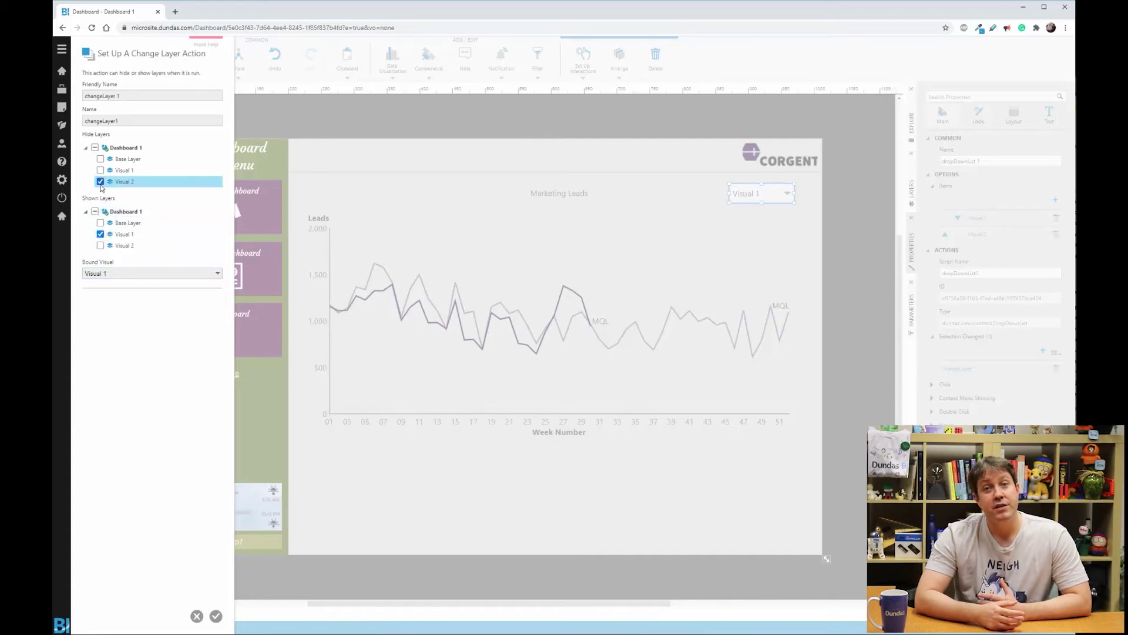
{"action": "left_click", "coordinate": [215, 616]}
Add a Change Layer action bound to Visual 2 (show Visual 2, hide Visual 1); move dropdown top-left
{"action": "left_click", "coordinate": [963, 341]}
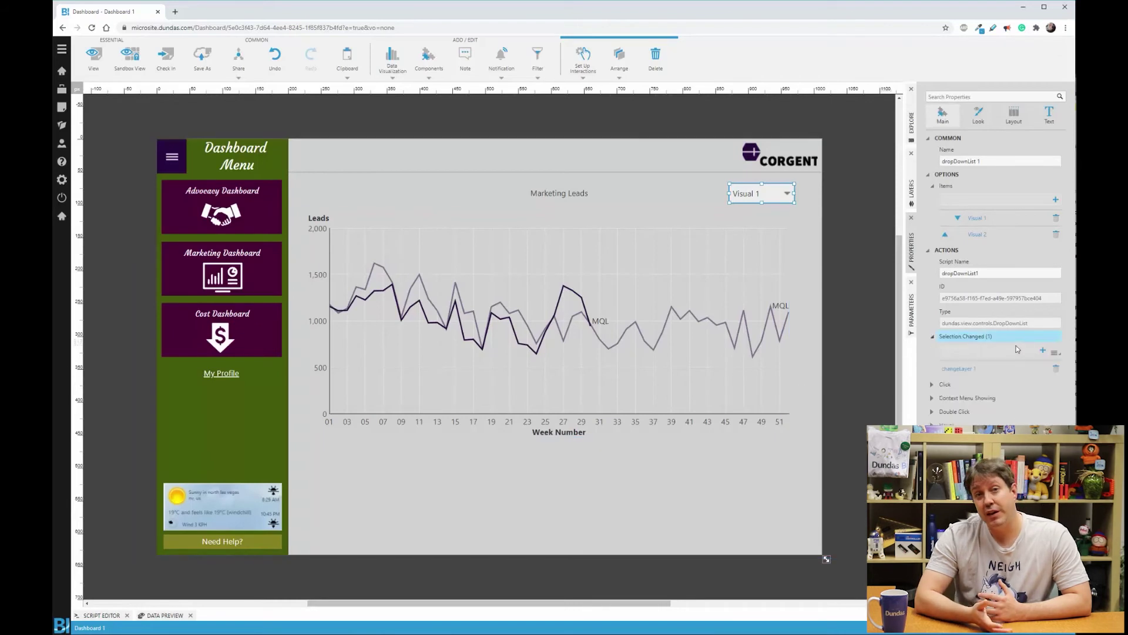
{"action": "left_click", "coordinate": [1056, 352]}
{"action": "left_click", "coordinate": [1042, 387]}
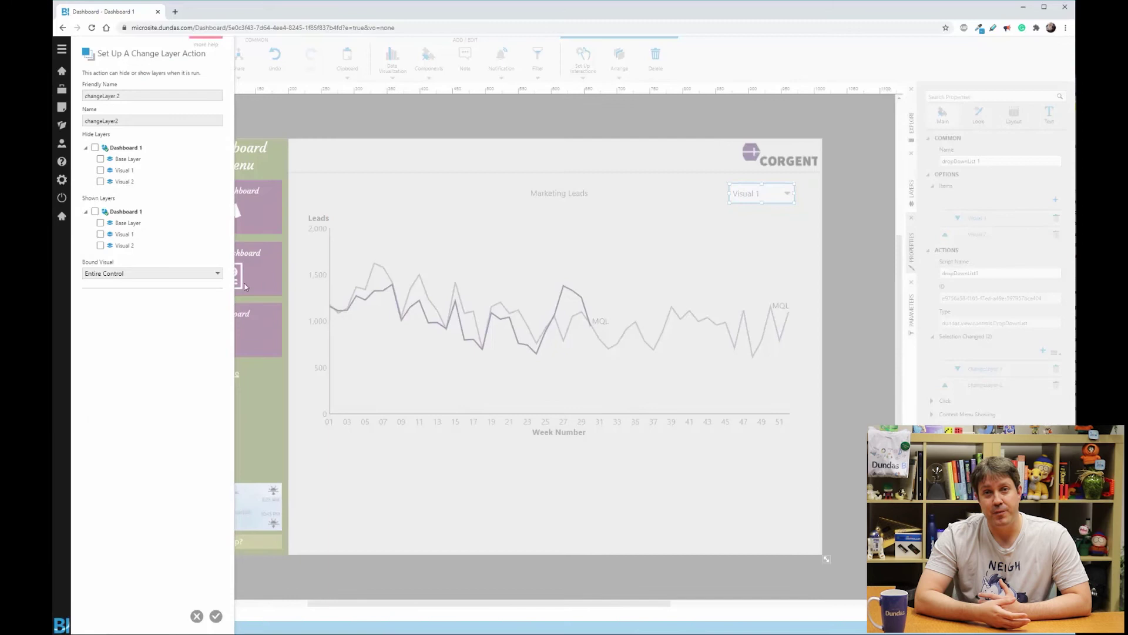
{"action": "left_click", "coordinate": [203, 273]}
{"action": "left_click", "coordinate": [130, 312]}
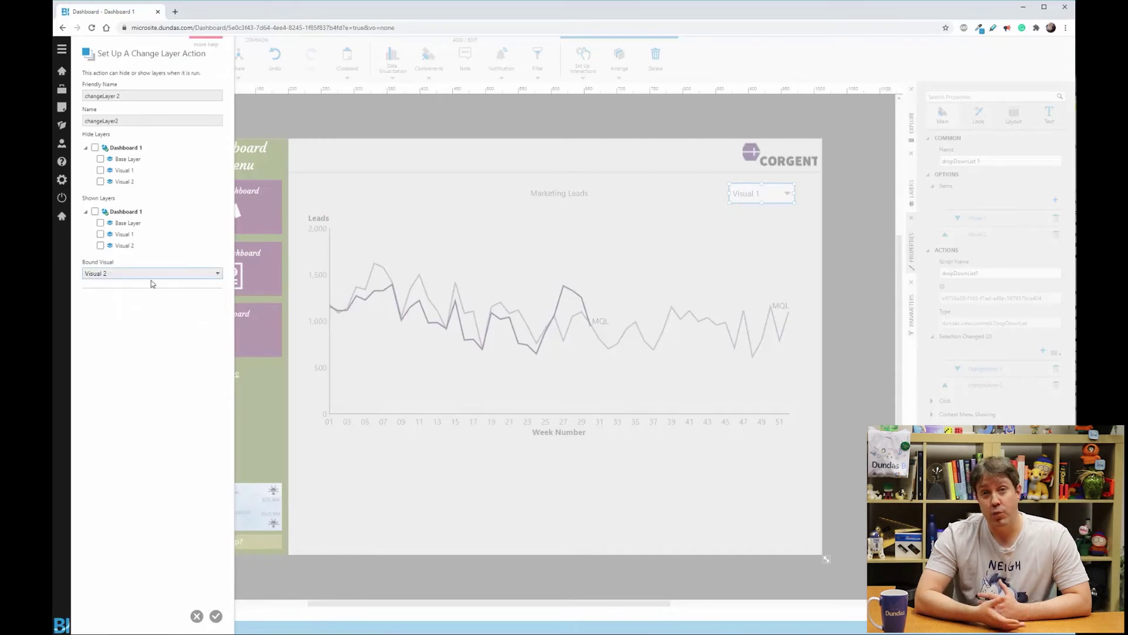
{"action": "left_click", "coordinate": [130, 246]}
{"action": "left_click", "coordinate": [117, 170]}
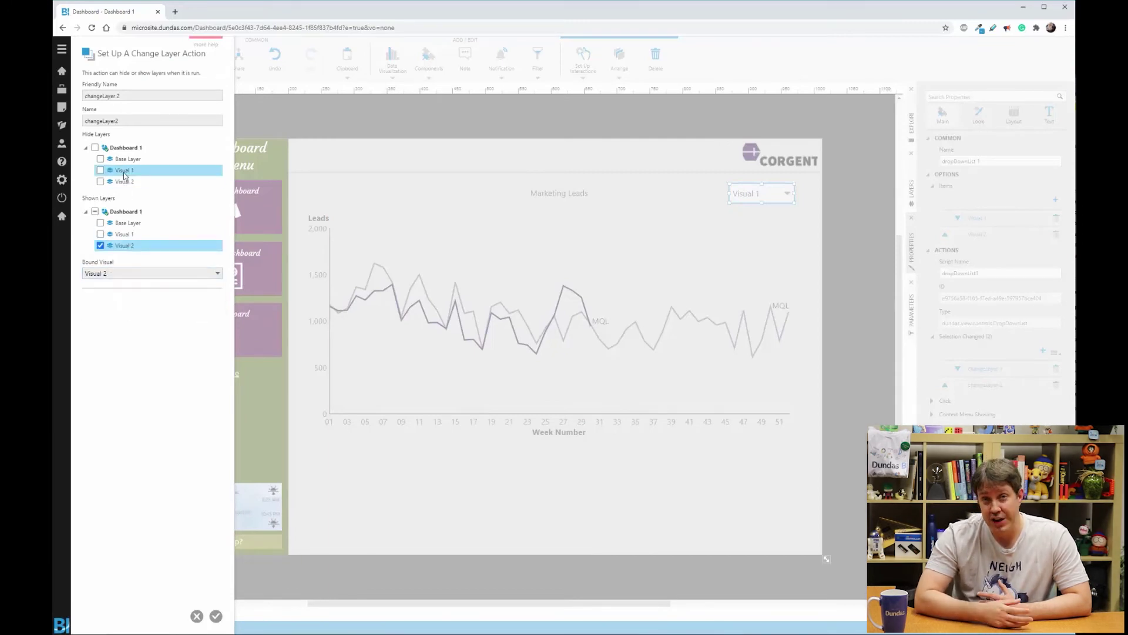
{"action": "left_click", "coordinate": [216, 617]}
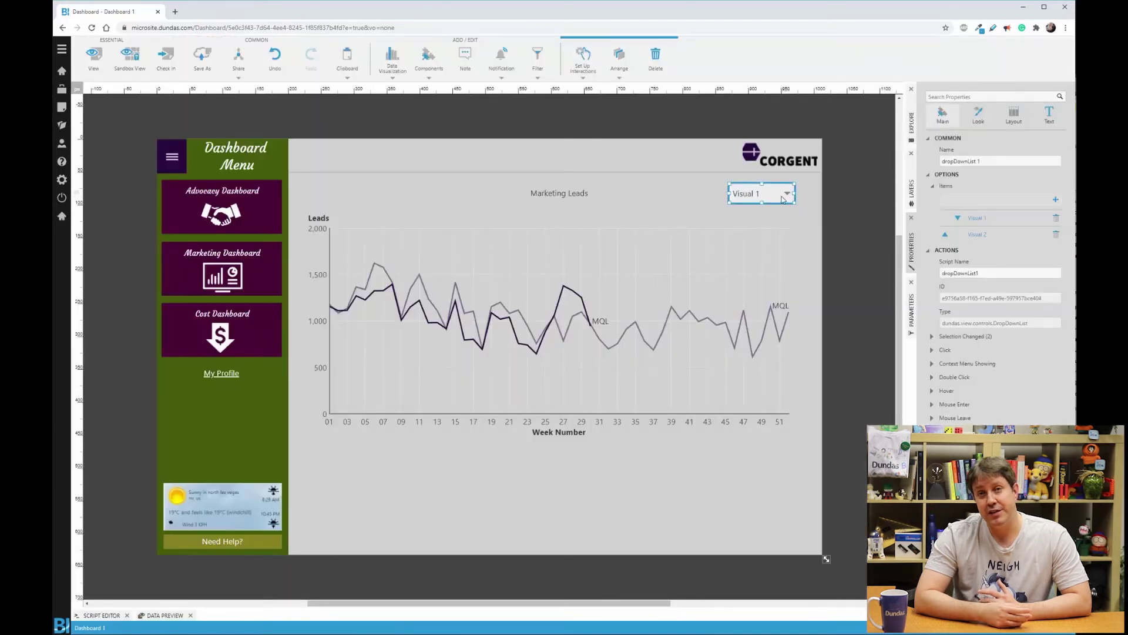
{"action": "left_click_drag", "start_coordinate": [783, 200], "coordinate": [350, 163]}
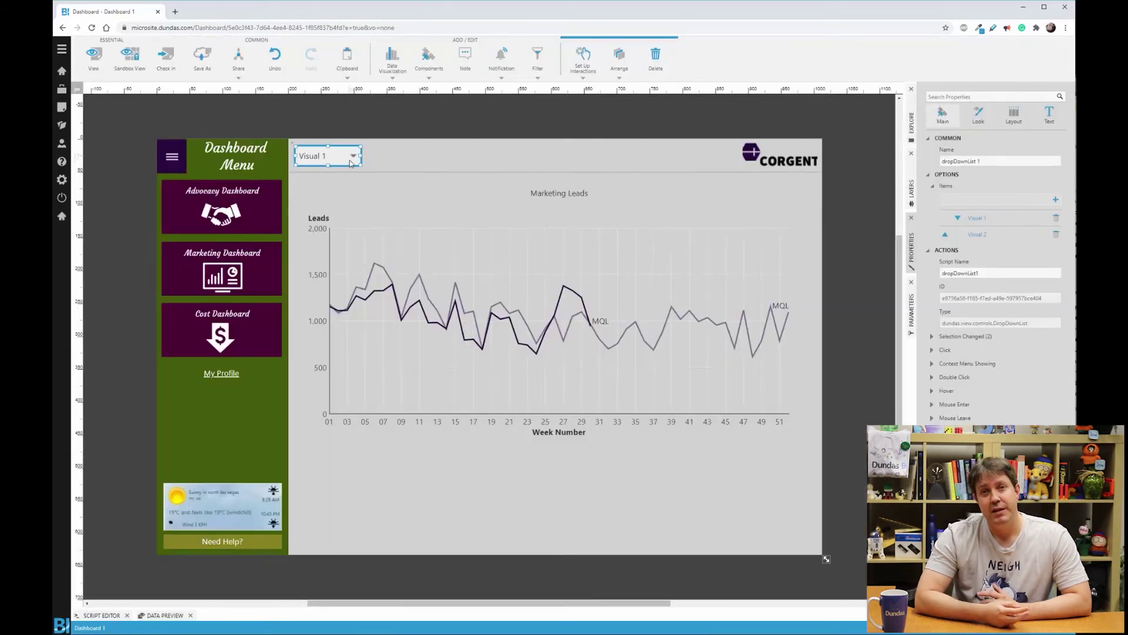
{"action": "left_click", "coordinate": [101, 71]}
Use the dropdown to switch the chart to Visual 2, back to Visual 1, then Visual 2 again
{"action": "left_click", "coordinate": [431, 83]}
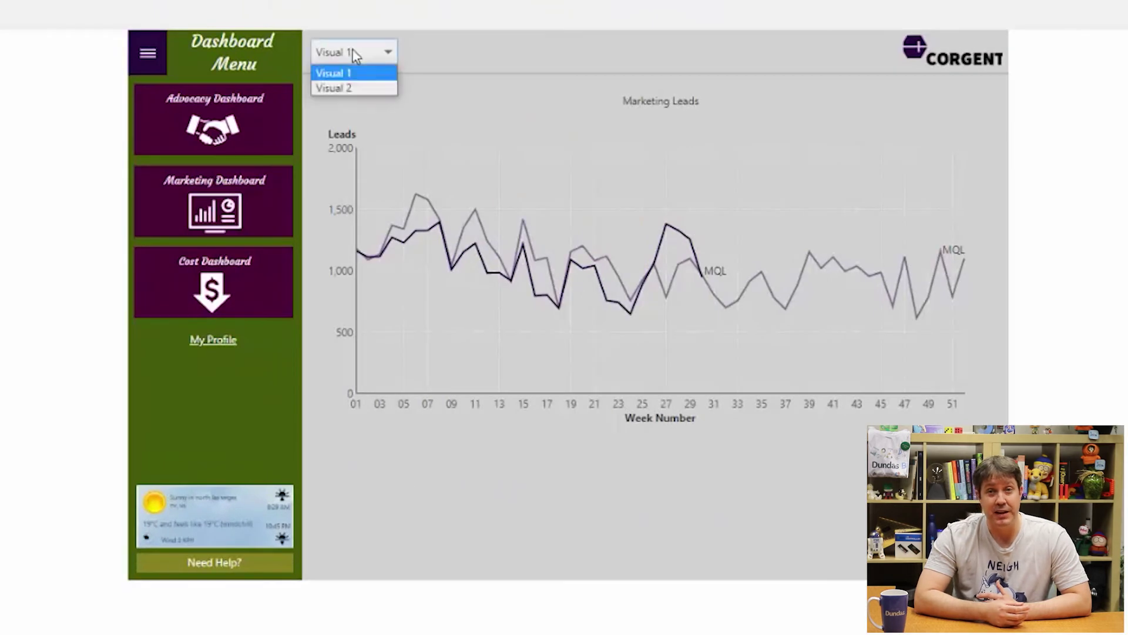
{"action": "left_click", "coordinate": [351, 89]}
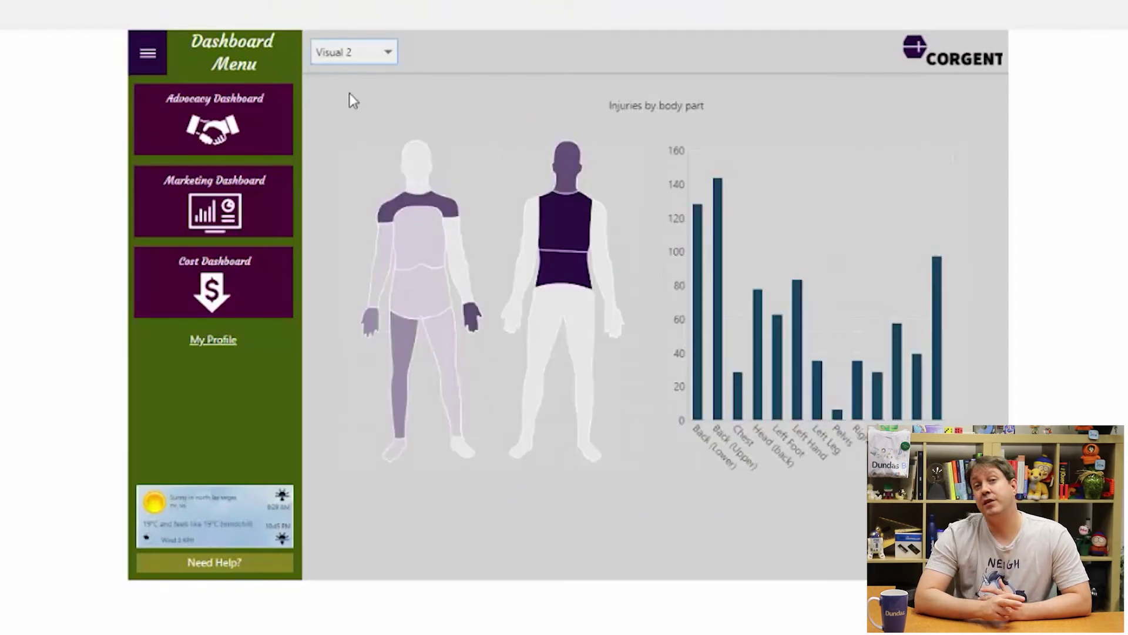
{"action": "left_click", "coordinate": [376, 56]}
{"action": "left_click", "coordinate": [378, 72]}
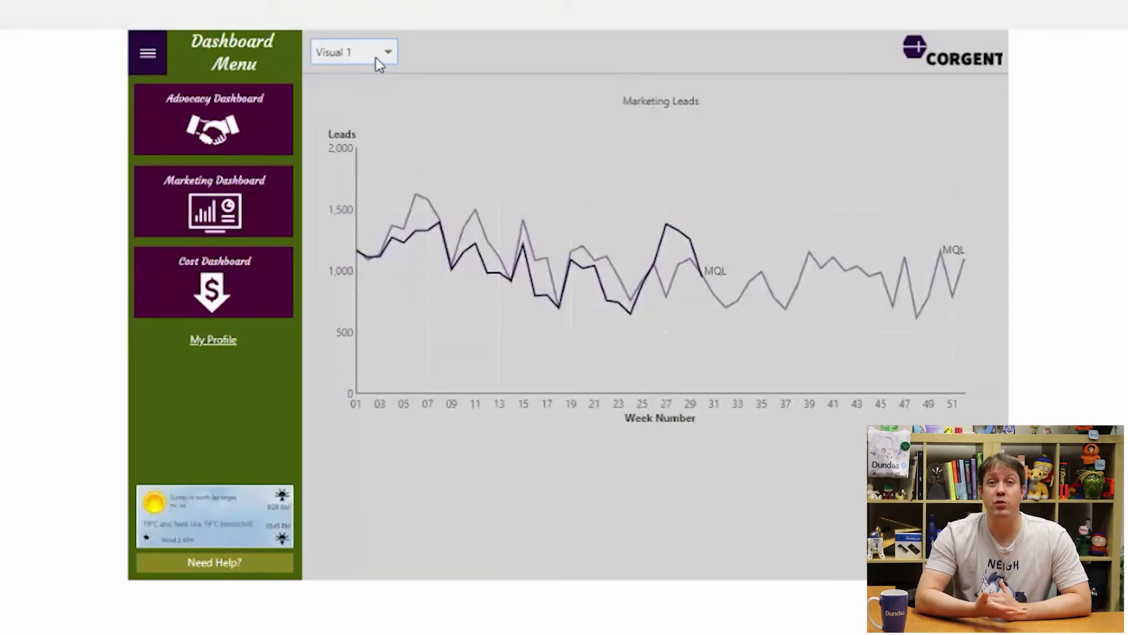
{"action": "left_click", "coordinate": [375, 56]}
{"action": "left_click", "coordinate": [374, 90]}
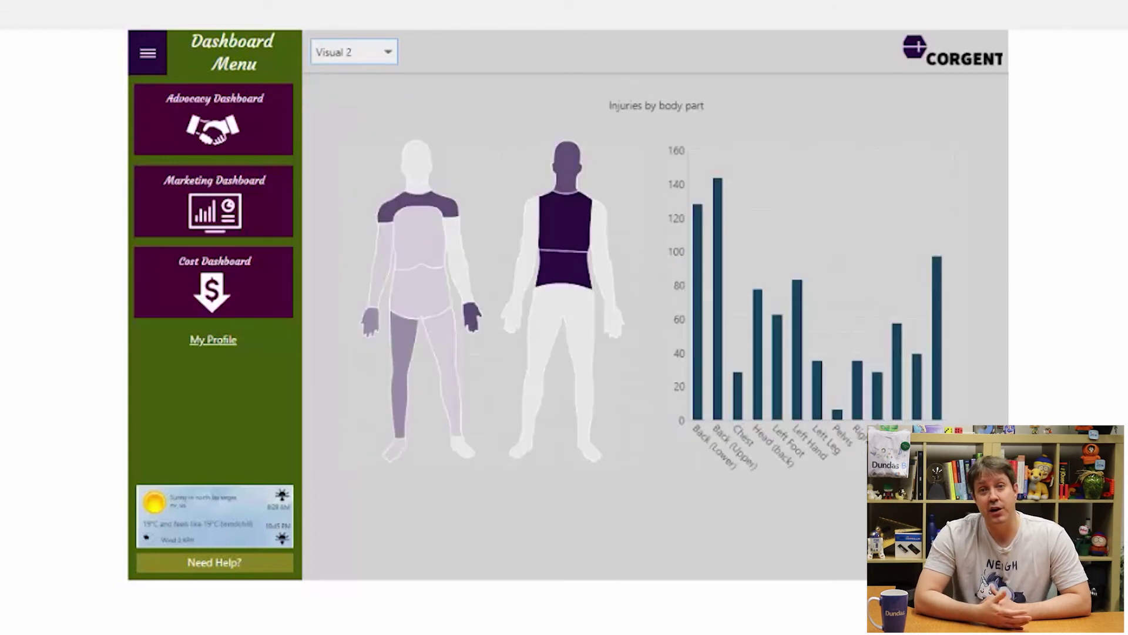
{"action": "left_click", "coordinate": [373, 51]}
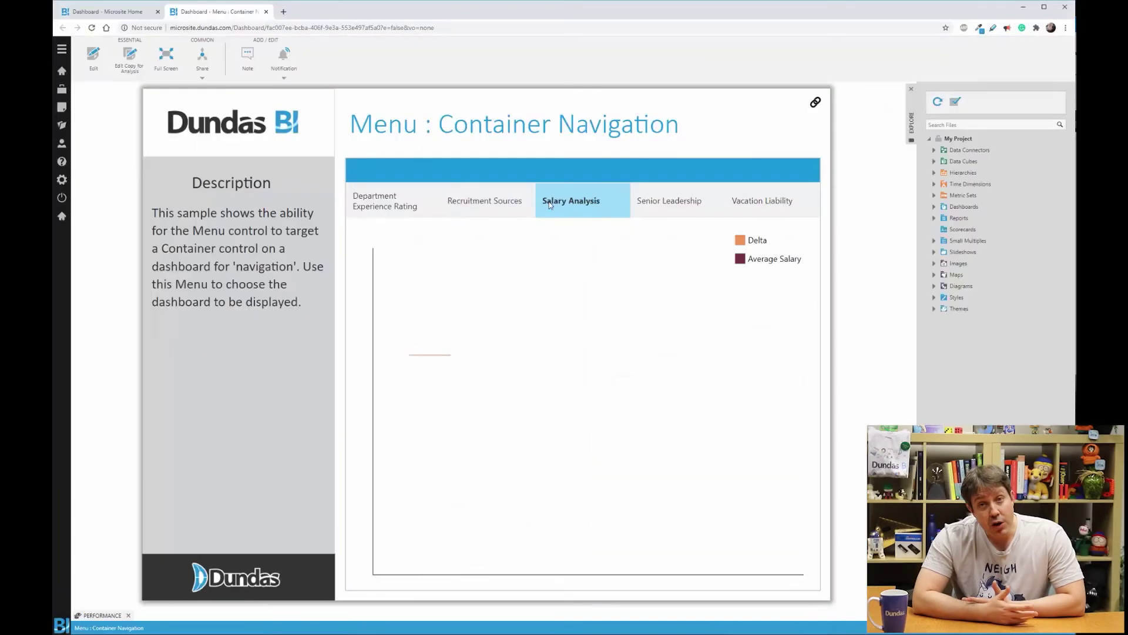
Show Senior Leadership, then Vacation Liability from the menu, and switch the dashboard to edit mode
{"action": "left_click", "coordinate": [656, 205]}
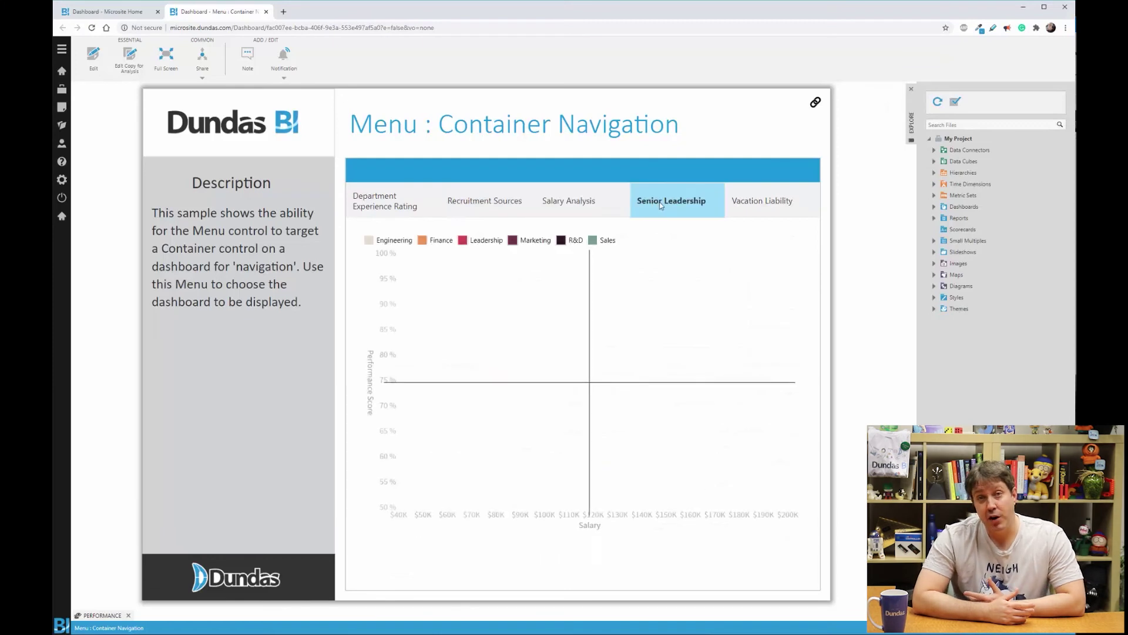
{"action": "left_click", "coordinate": [740, 205]}
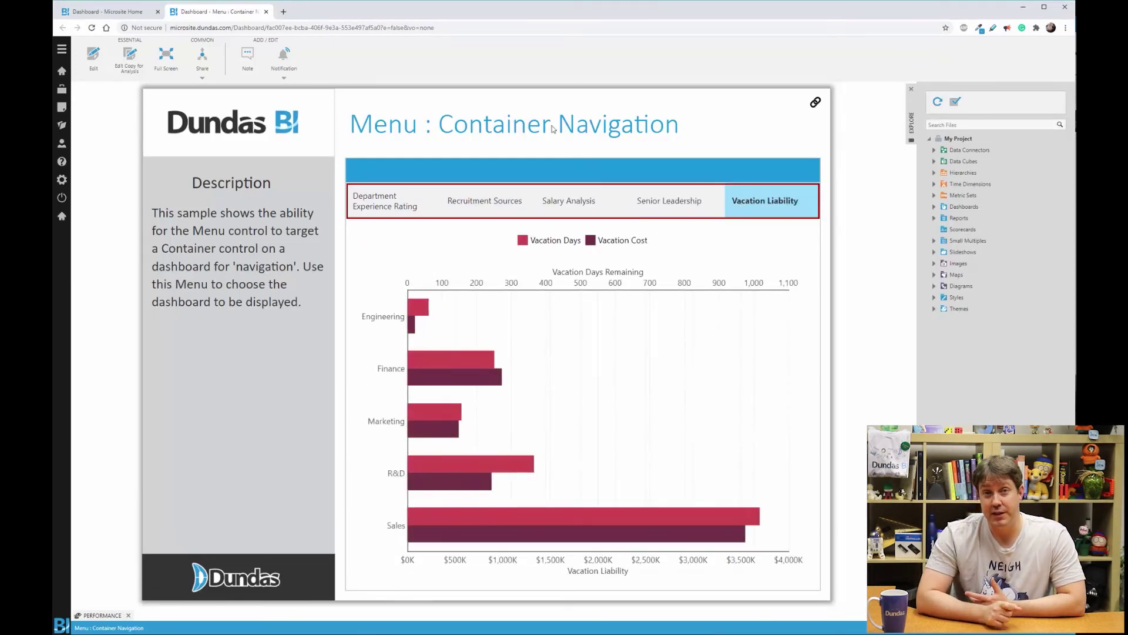
{"action": "left_click", "coordinate": [93, 57]}
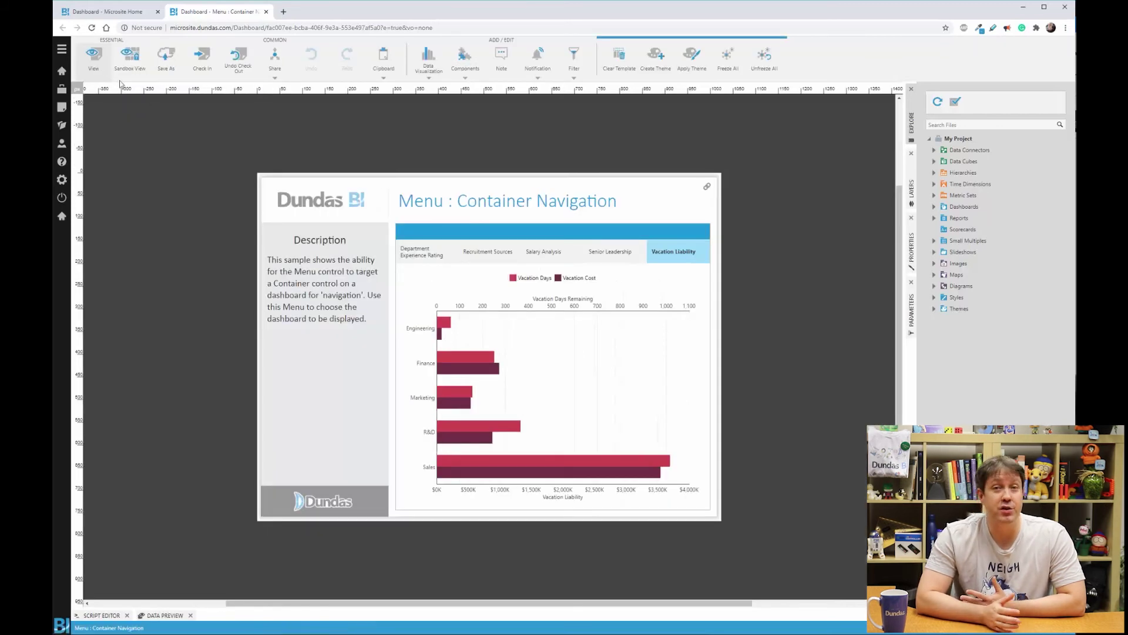
Select the navigation menu and inspect its Open, View Container and Display Folder properties
{"action": "left_click", "coordinate": [561, 338]}
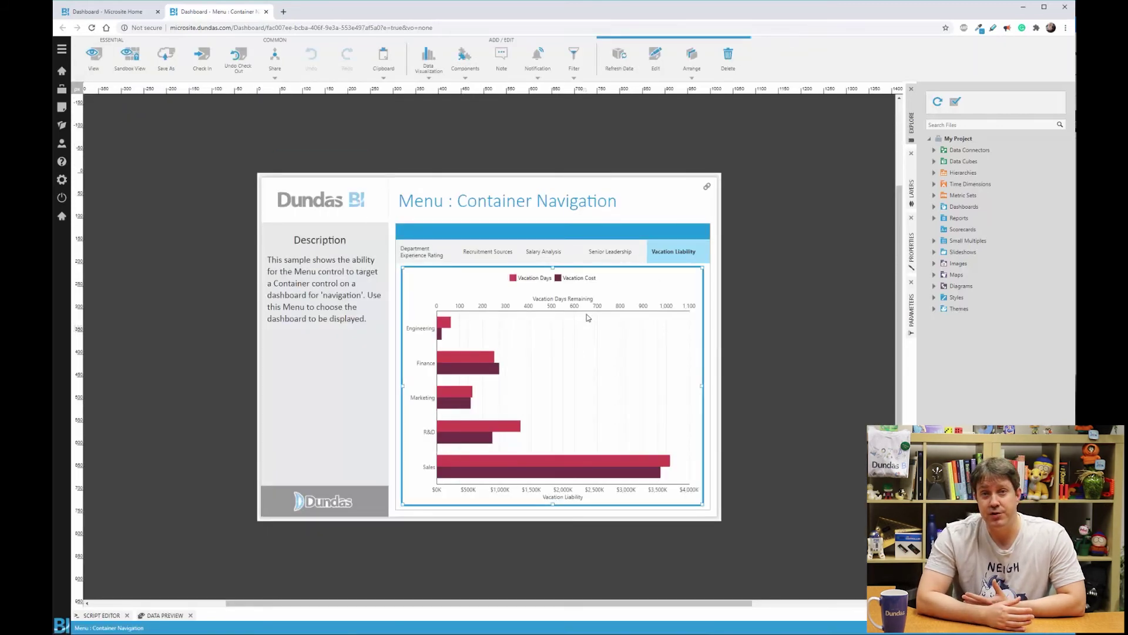
{"action": "left_click", "coordinate": [600, 258]}
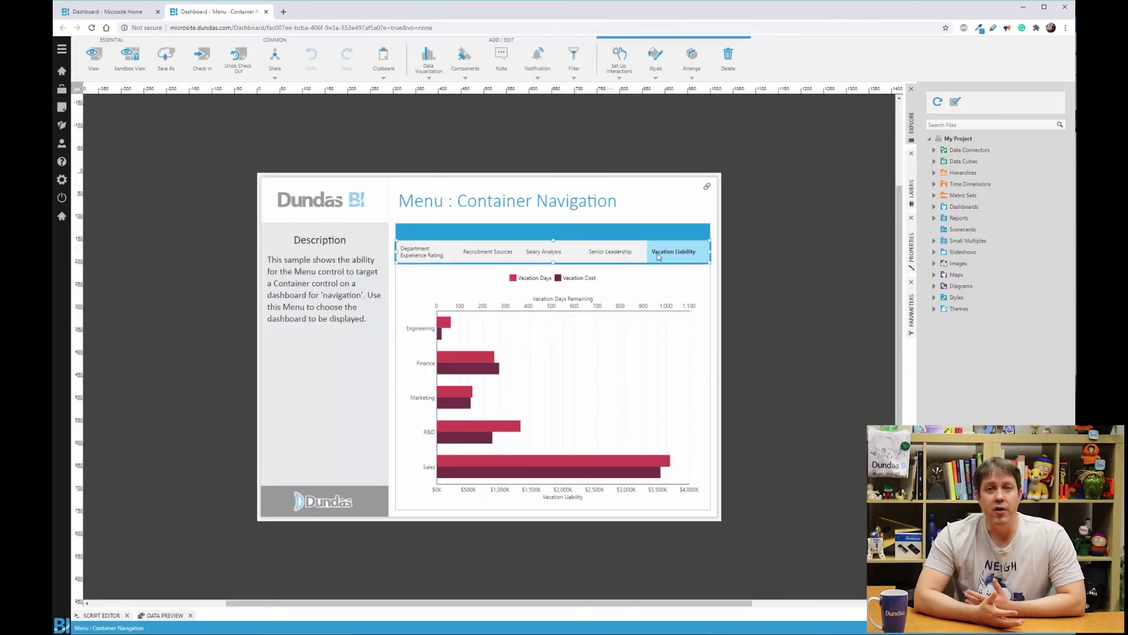
{"action": "left_click", "coordinate": [911, 247]}
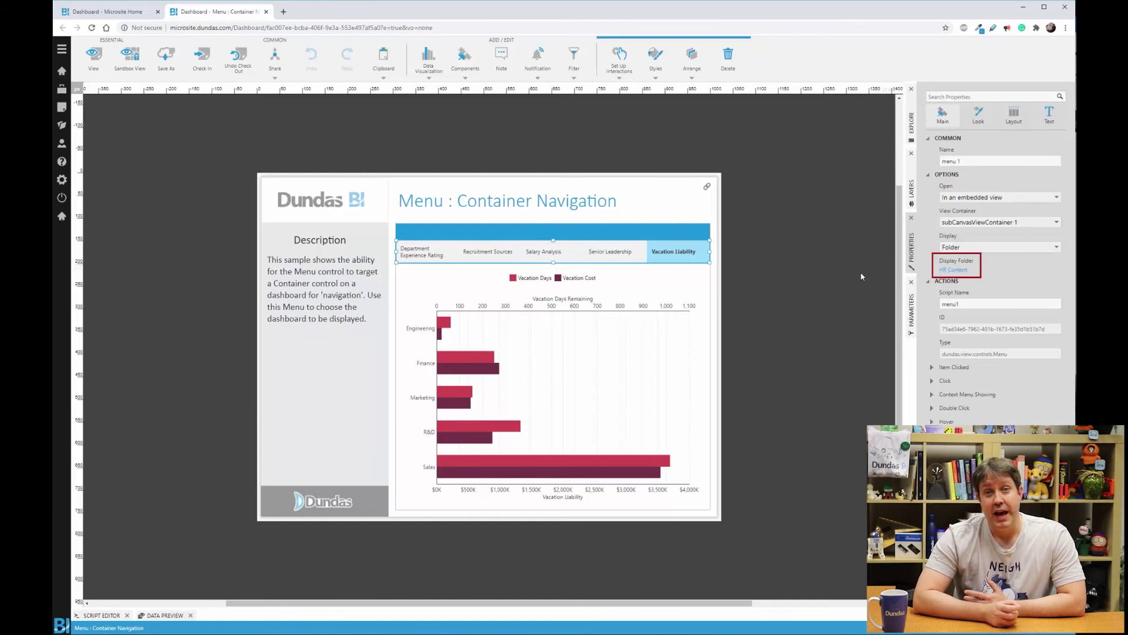
Select the container holding the chart and briefly view the Components list
{"action": "left_click", "coordinate": [692, 311]}
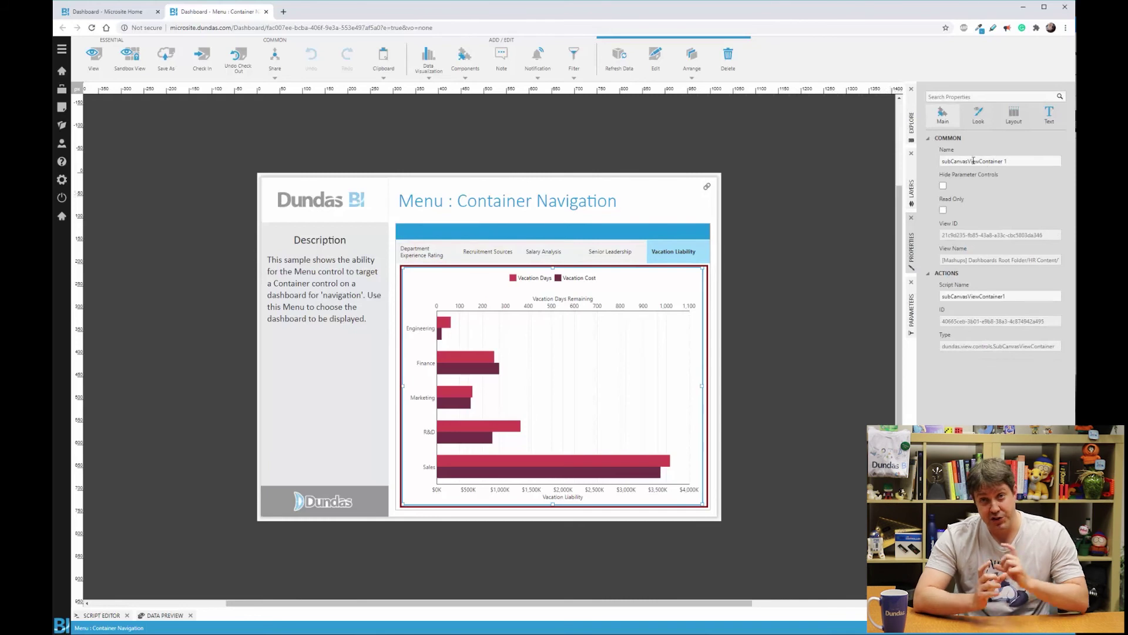
{"action": "left_click", "coordinate": [464, 57]}
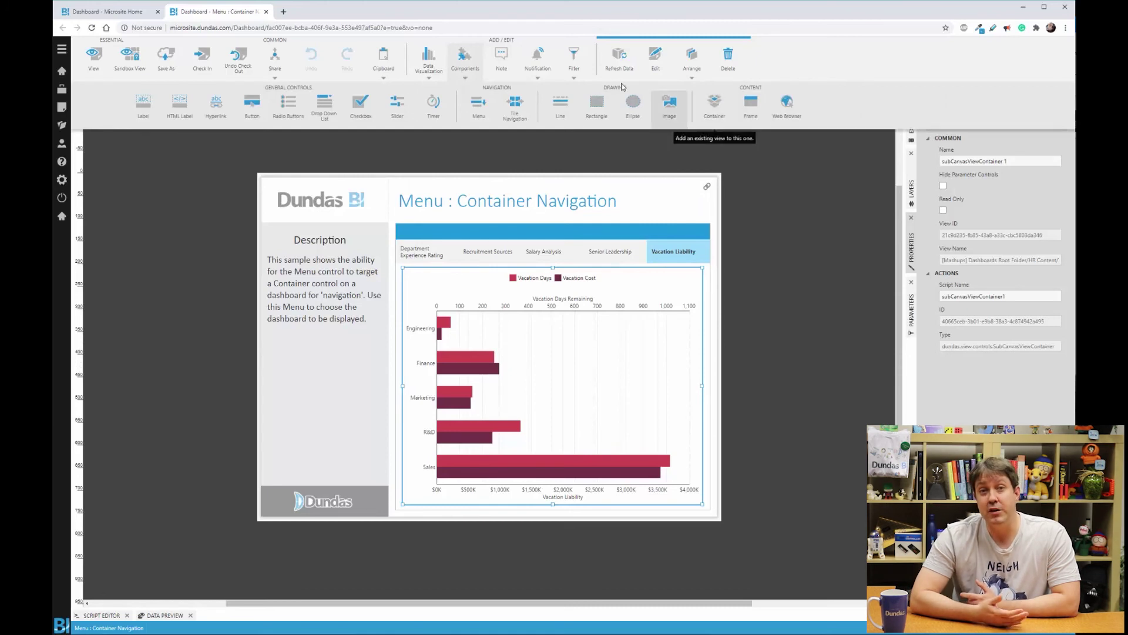
{"action": "left_click", "coordinate": [469, 62]}
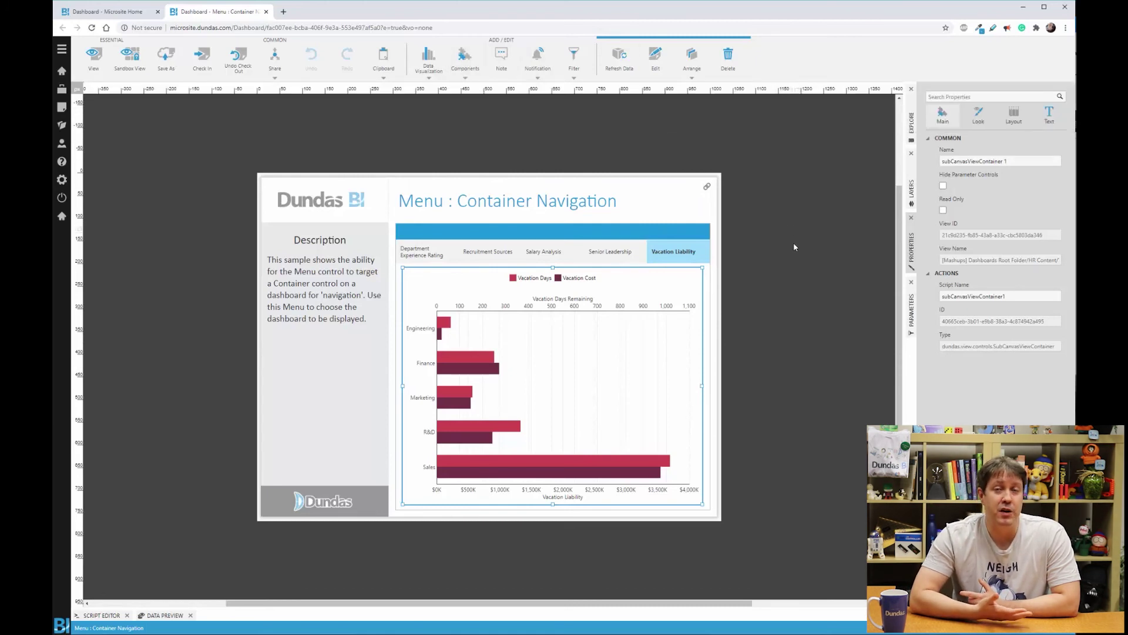